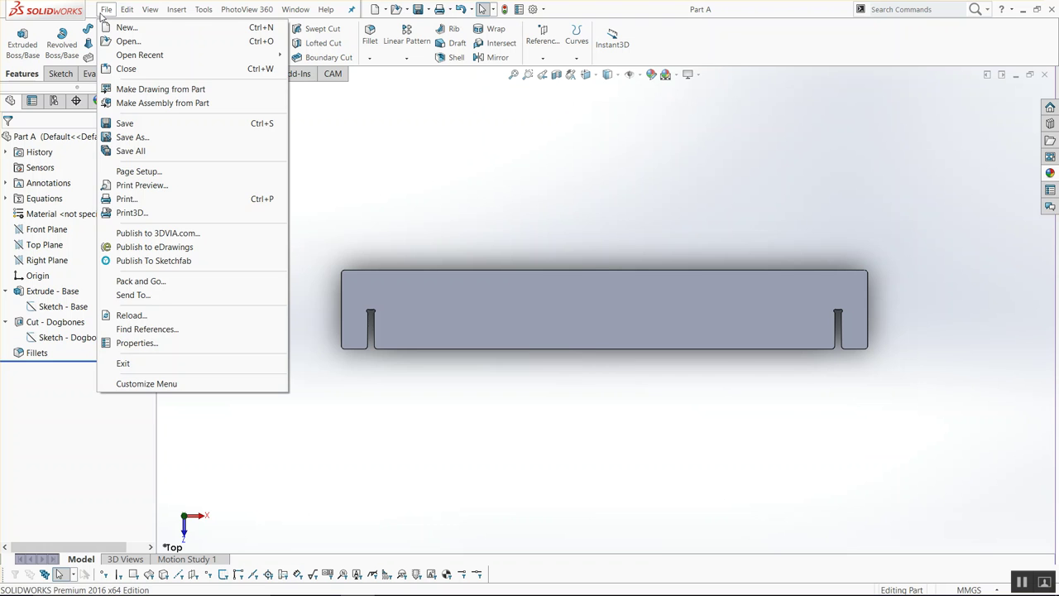
- Create a new Assembly document and dismiss the Begin Assembly panel, leaving empty Assem1
left_click(395, 285)
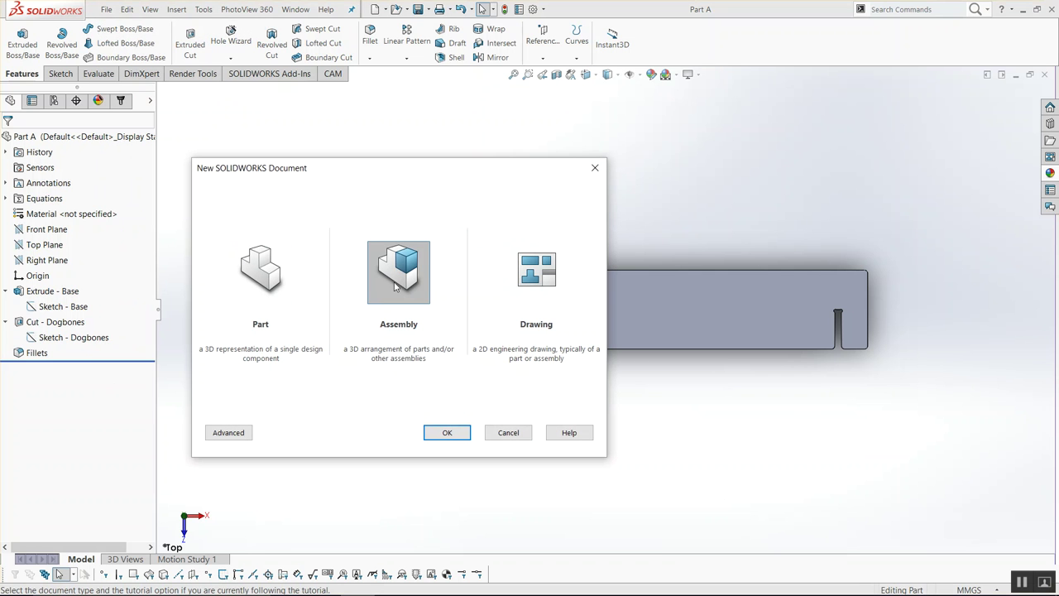
left_click(449, 432)
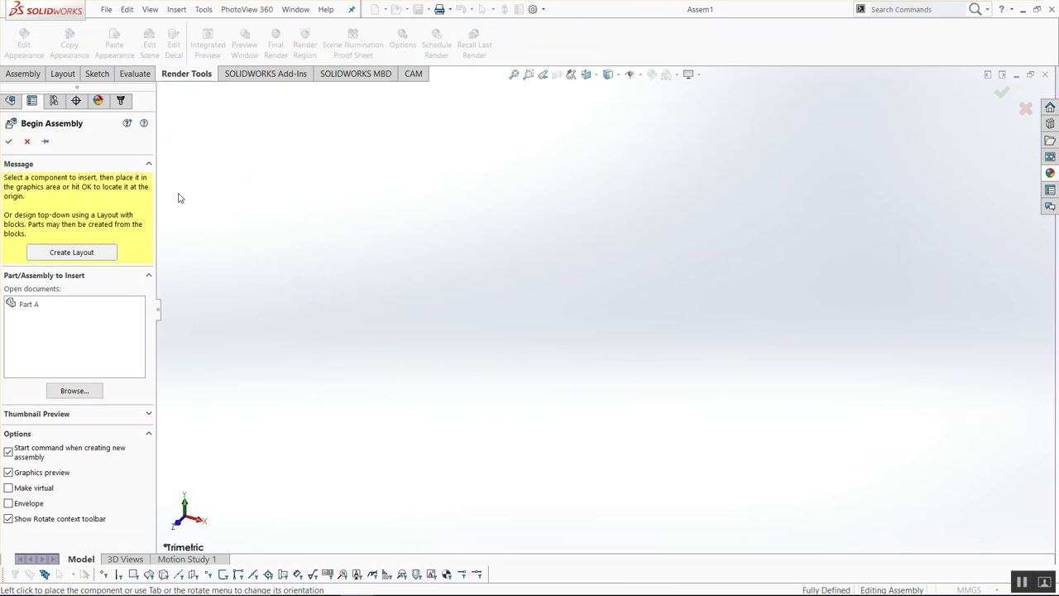
left_click(28, 141)
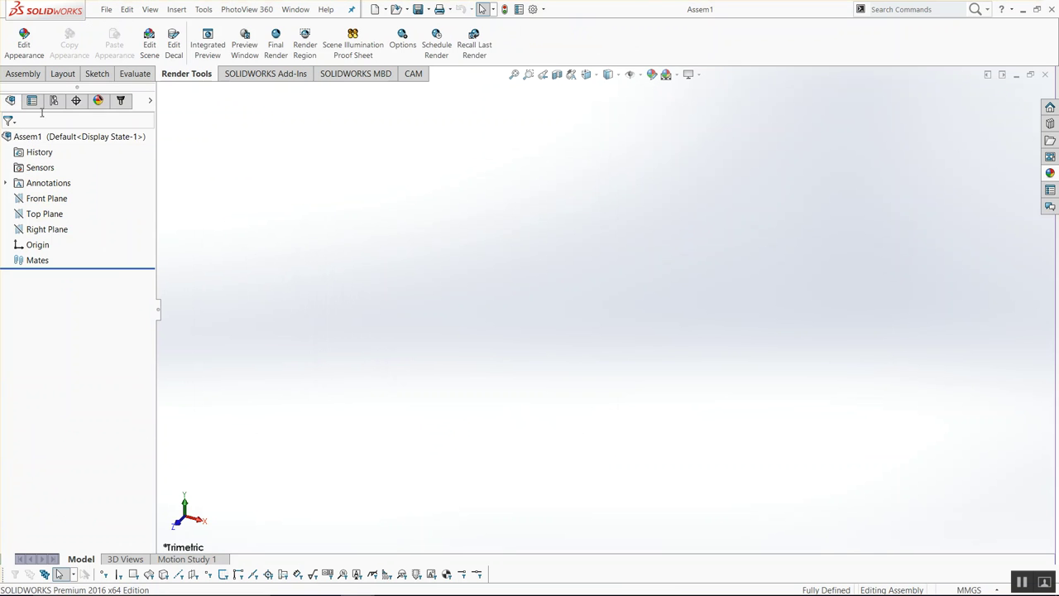
left_click(101, 10)
- Save the assembly as 'GrowSquare - v1.0 - 3D Assembly' in the GrowSquare v1.0 folder
left_click(139, 138)
type("GrowSquare - v1.0 - 3D Assembl")
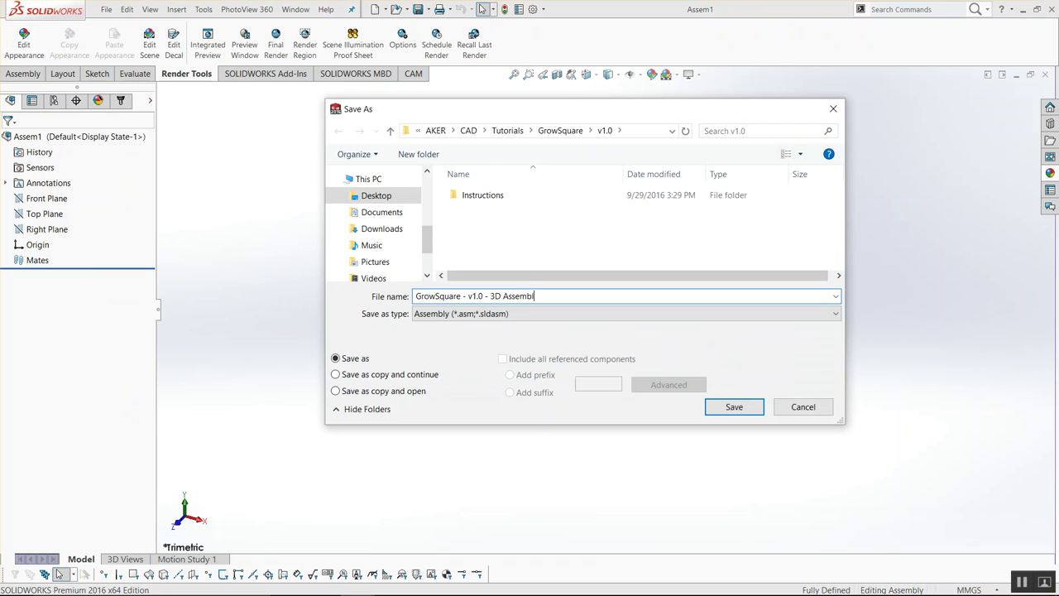
type("y")
key("Return")
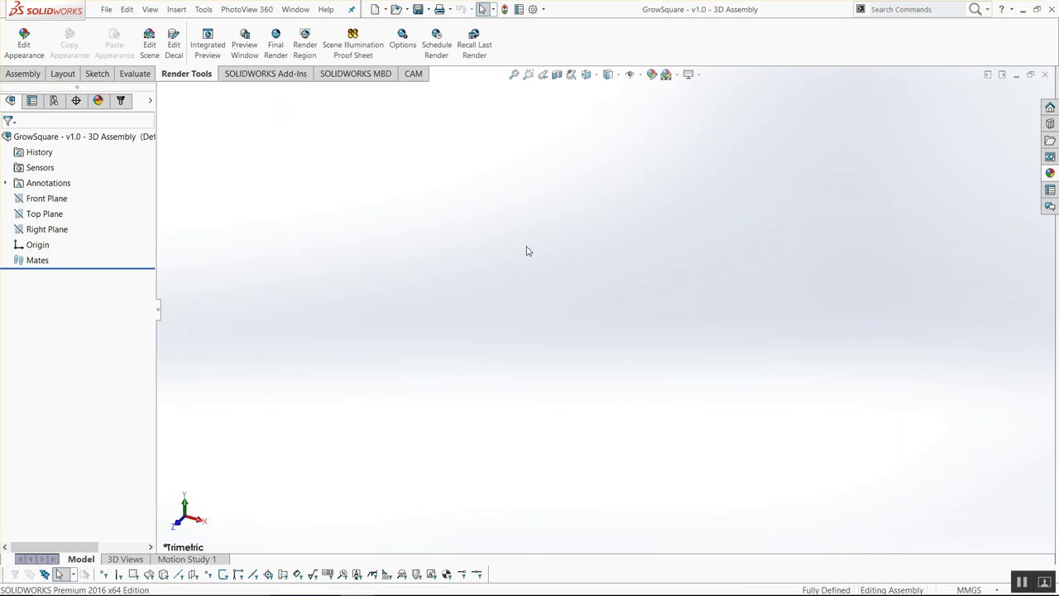
- Insert Part A from the open documents as the first component, Part A<1>
left_click(23, 74)
left_click(88, 33)
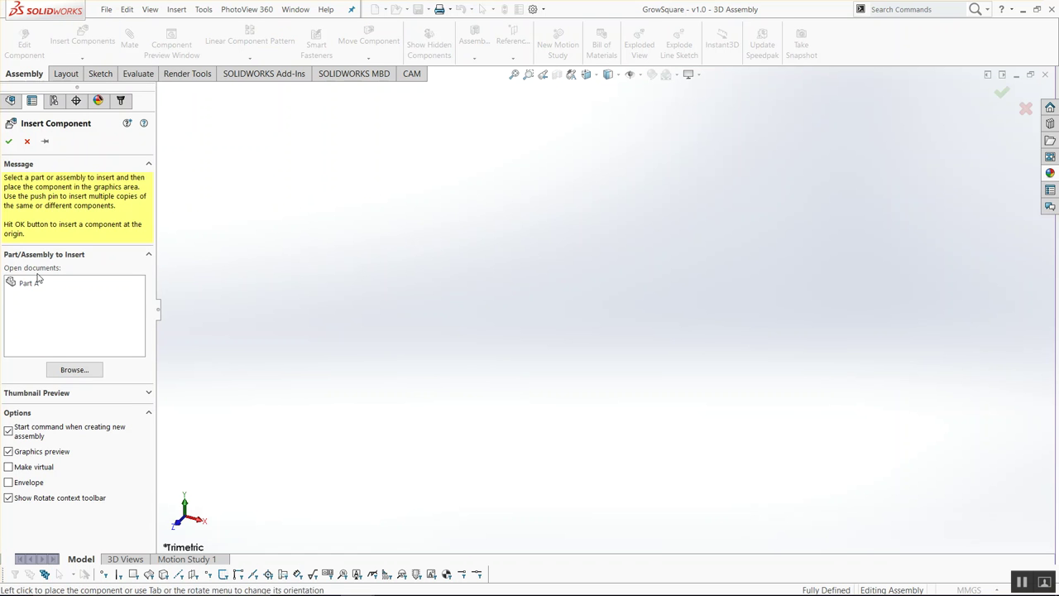
left_click(29, 286)
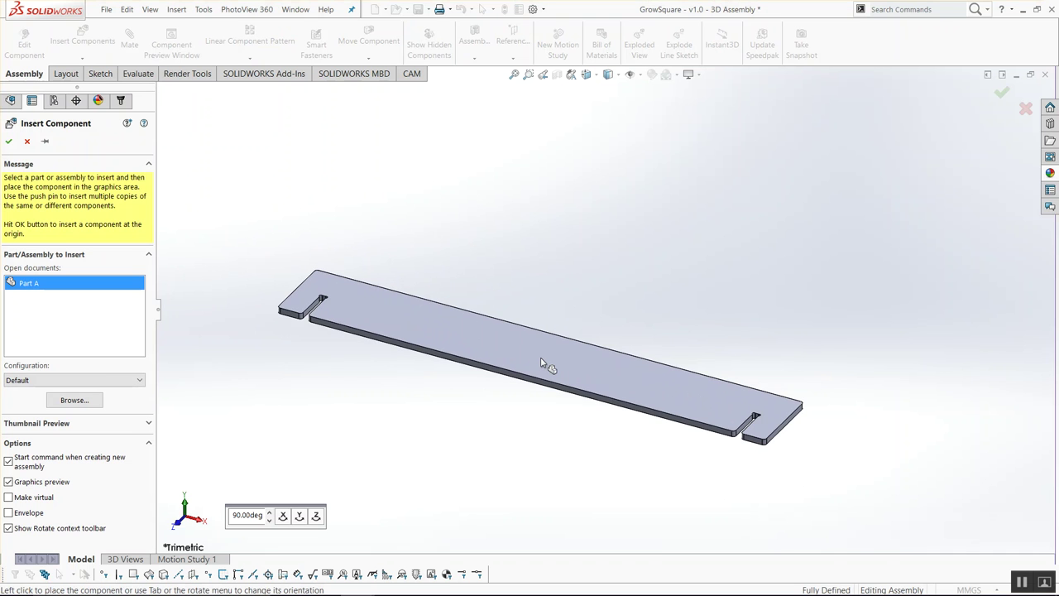
left_click(542, 364)
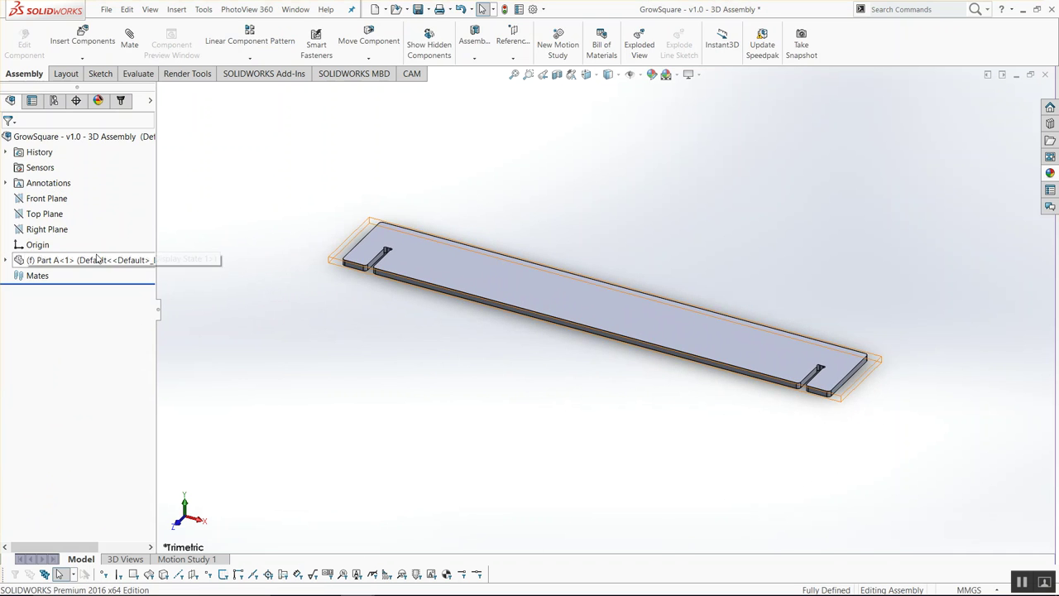
- Float Part A<1> and mate its long side face coincident with the Top Plane
right_click(37, 260)
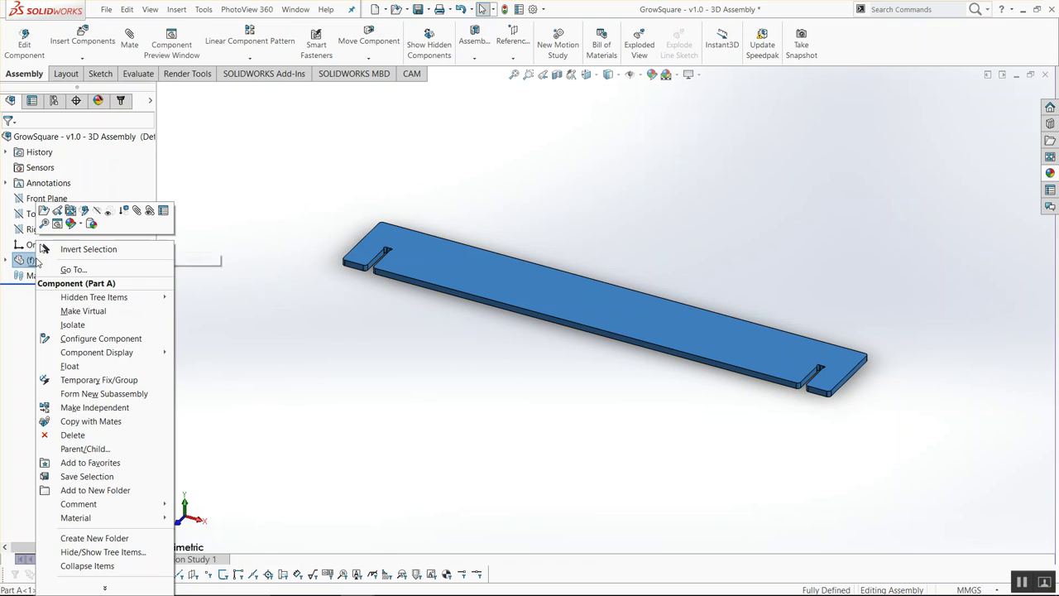
left_click(63, 367)
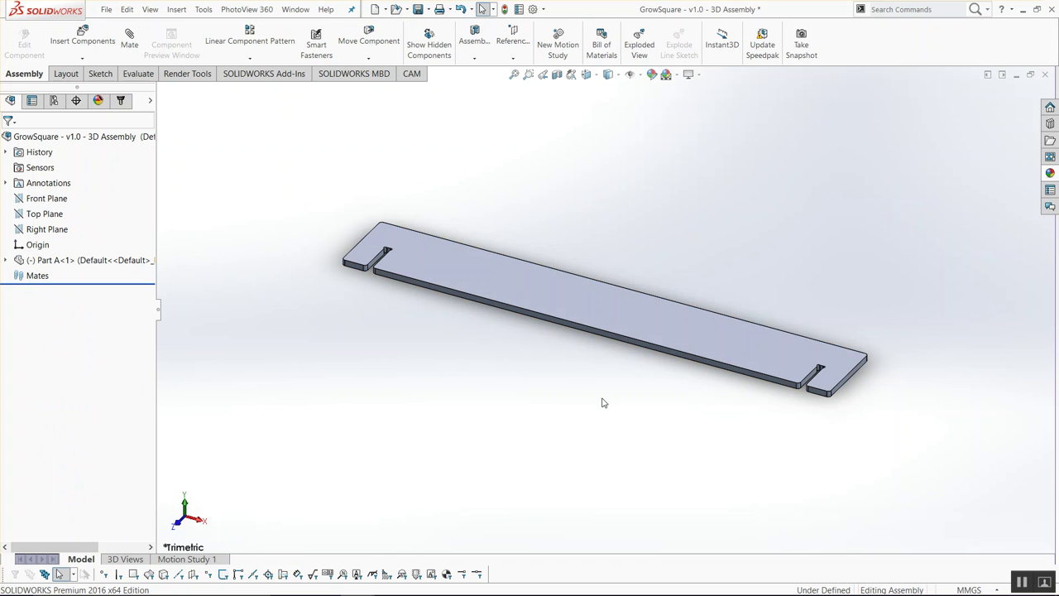
mouse_move(855, 409)
middle_mouse_down()
mouse_move(761, 441)
mouse_move(606, 396)
middle_mouse_up()
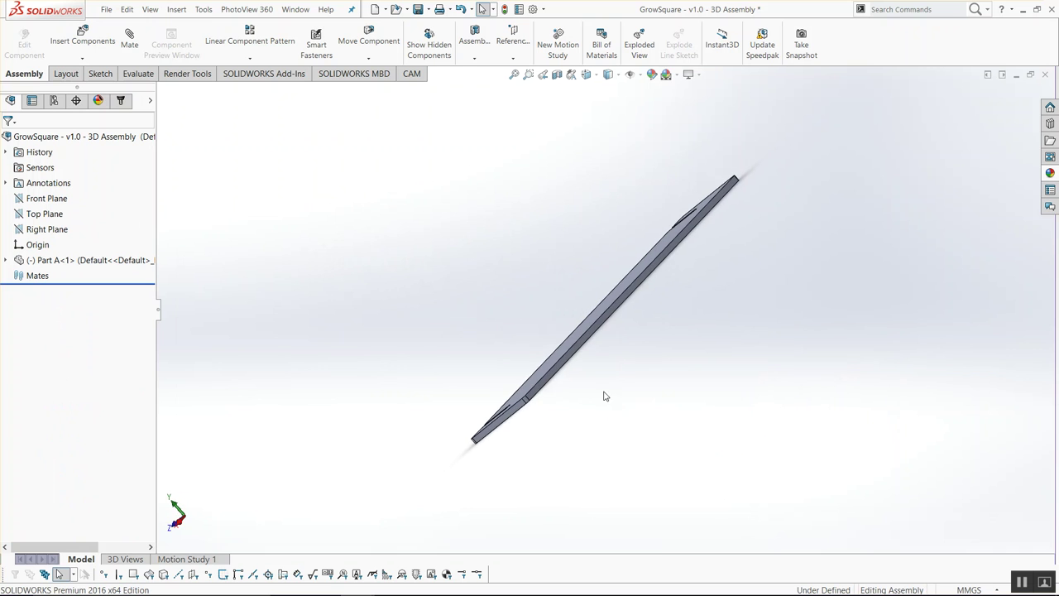
scroll(570, 402, "down", 3)
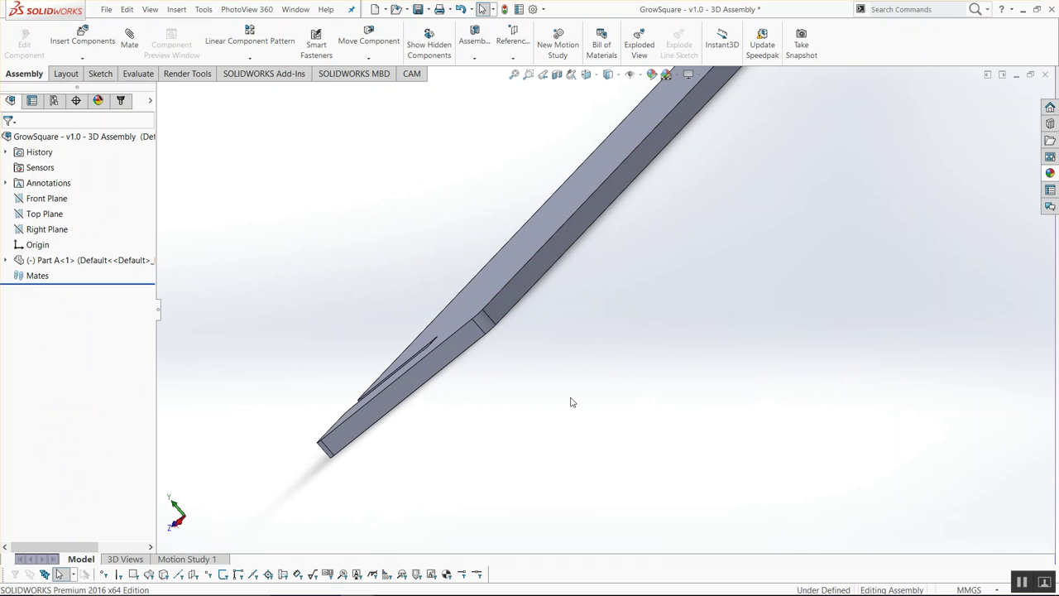
left_click(511, 299)
left_click(46, 214, "ctrl")
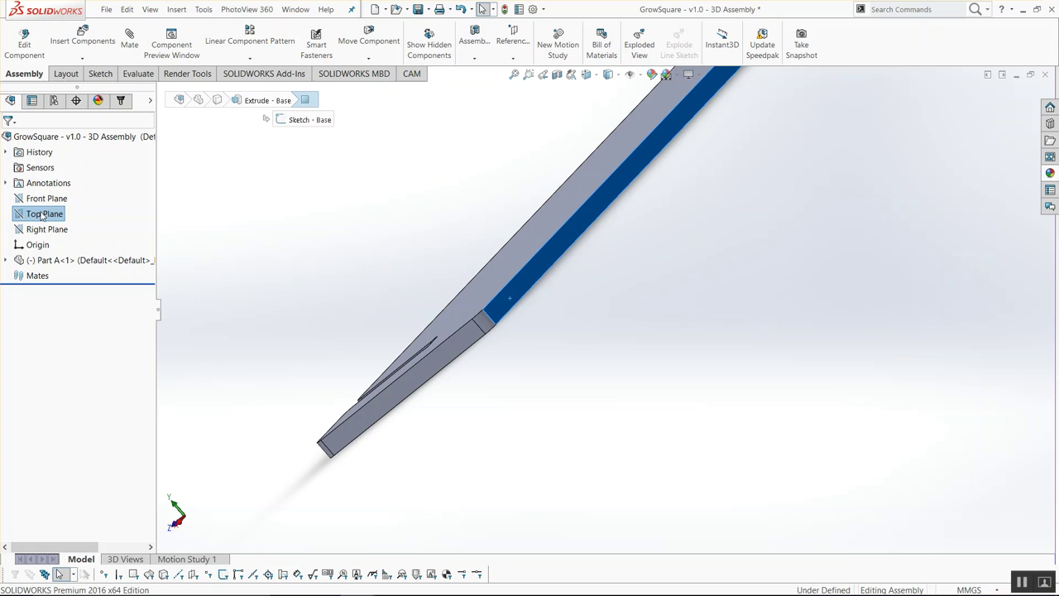
left_click(51, 219)
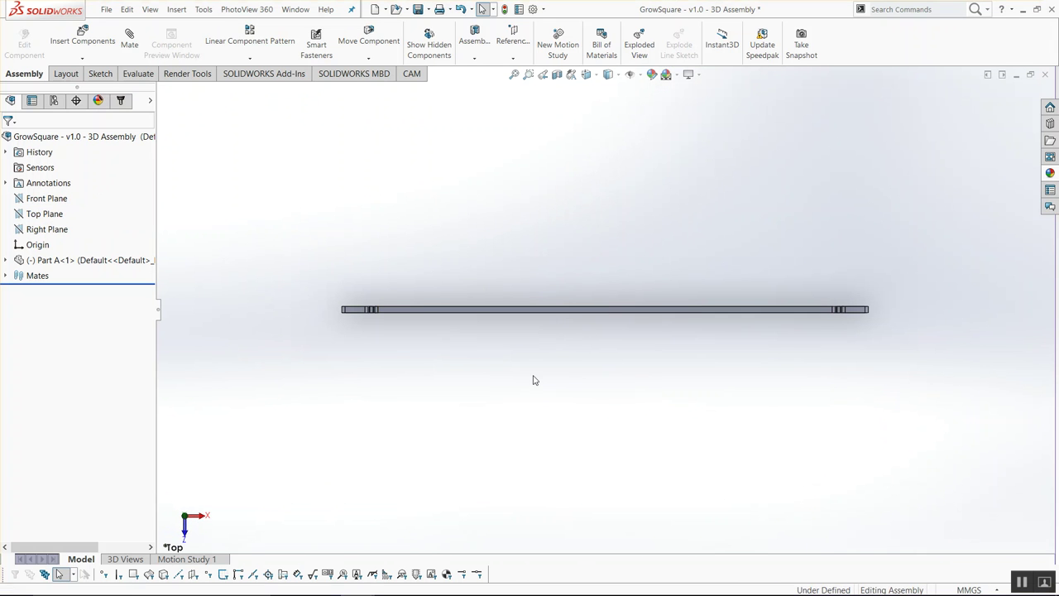
- Turn on View Origins in the Hide/Show Items menu
left_click(630, 75)
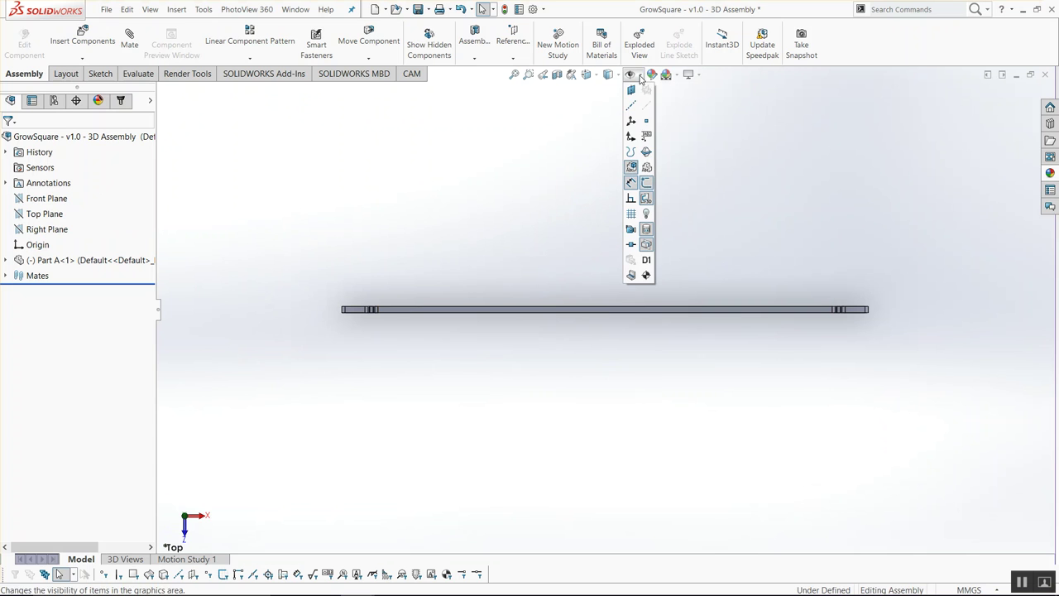
left_click(630, 137)
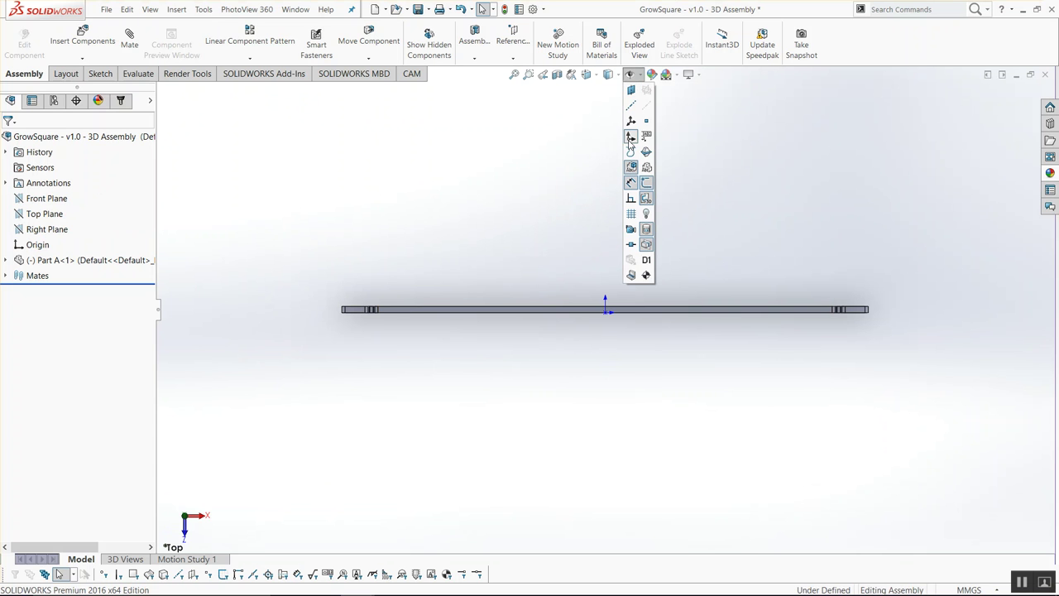
left_click(594, 350)
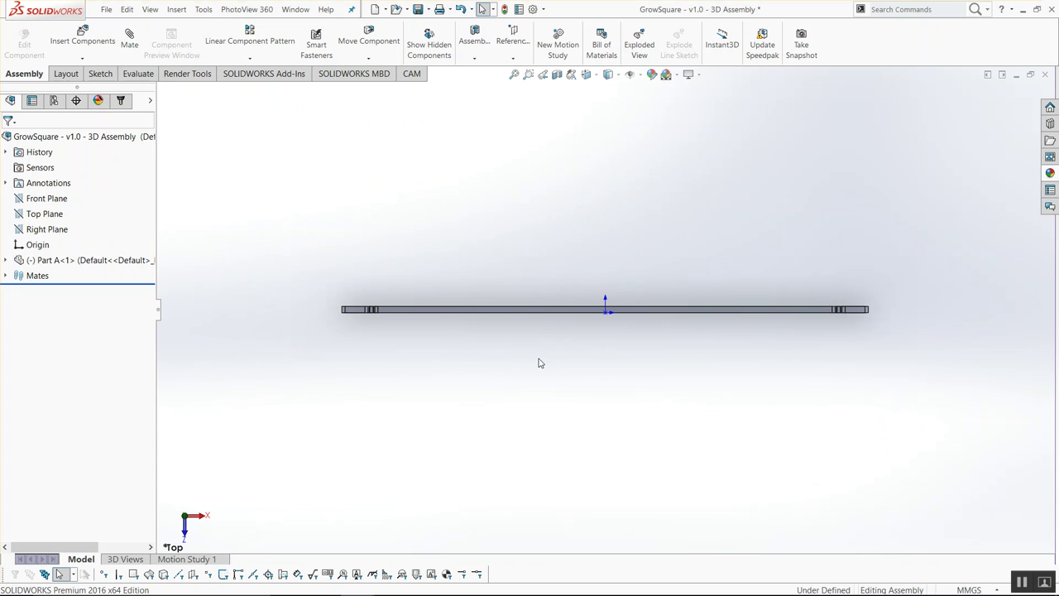
- Drag the Part A board up and right, reorient the view, and select the Front Plane
left_click(571, 311)
mouse_move(572, 311)
left_mouse_down()
mouse_move(626, 230)
mouse_move(636, 238)
left_mouse_up()
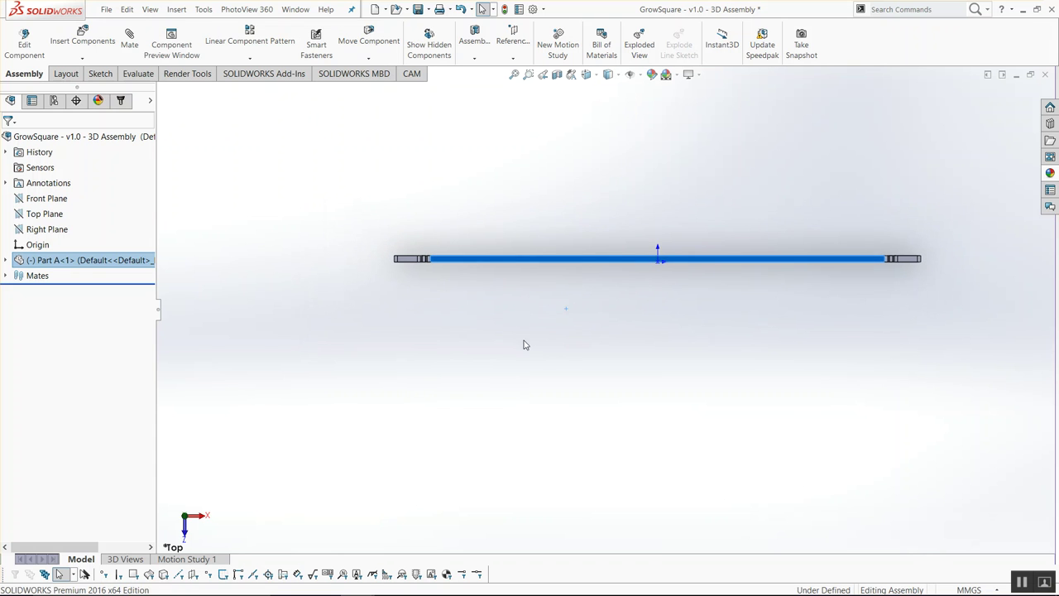
key("z")
left_click(632, 300)
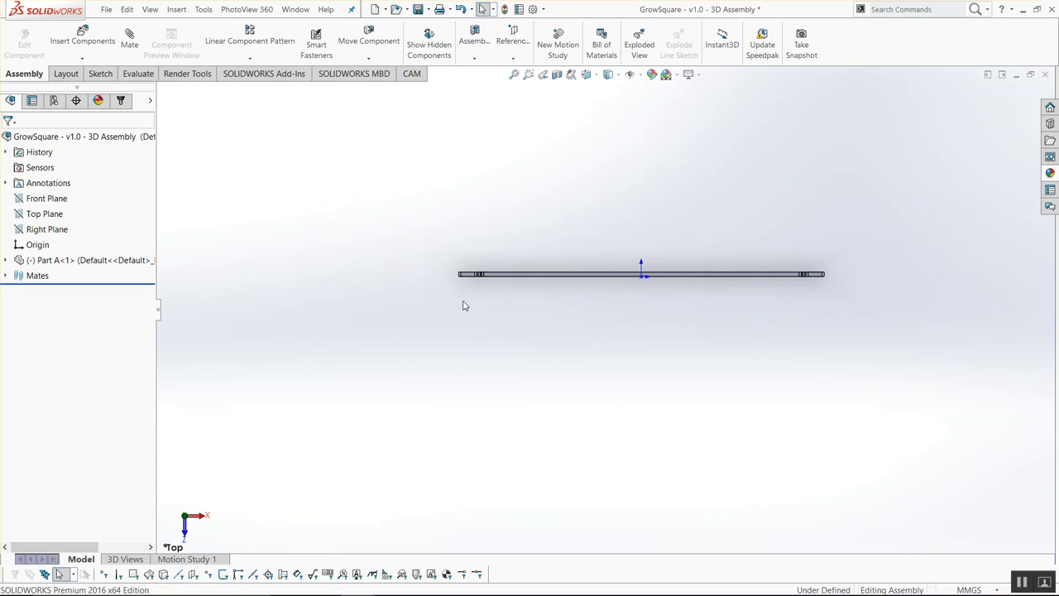
middle_click_drag(463, 306, 472, 236)
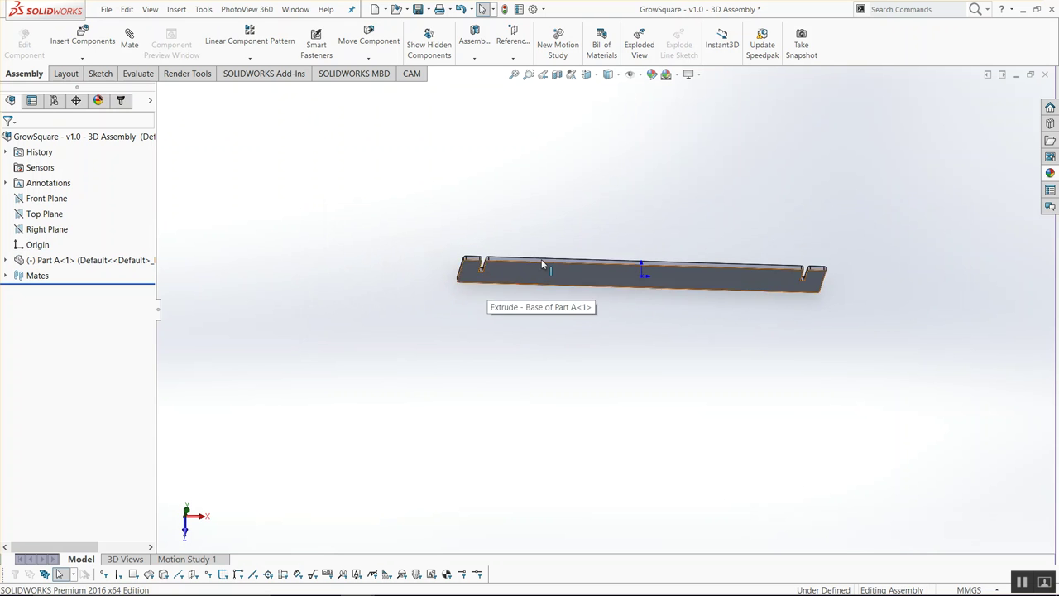
middle_click_drag(542, 263, 568, 282)
left_click(567, 277)
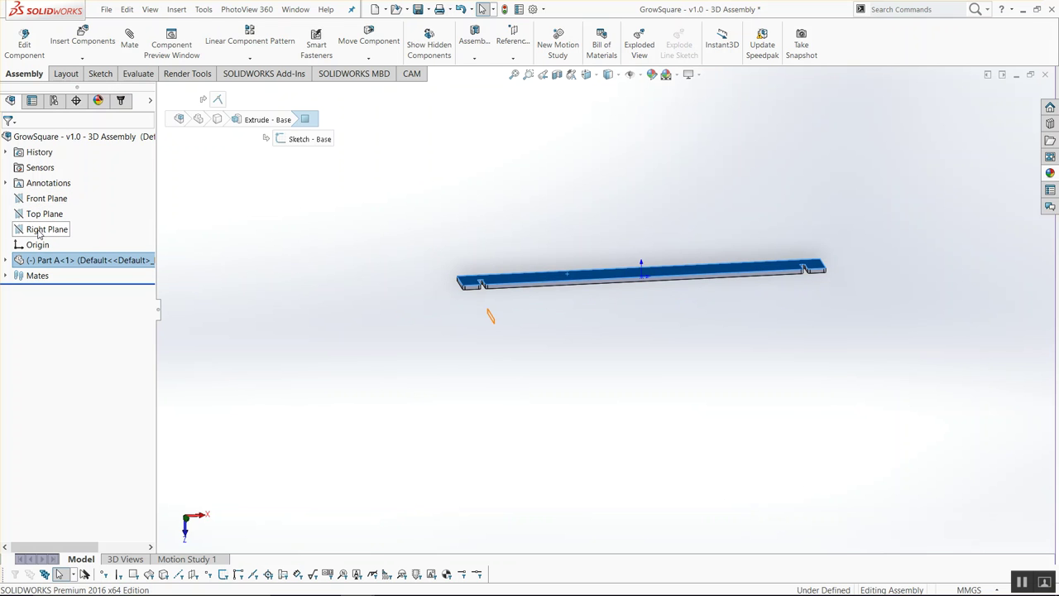
key("Escape")
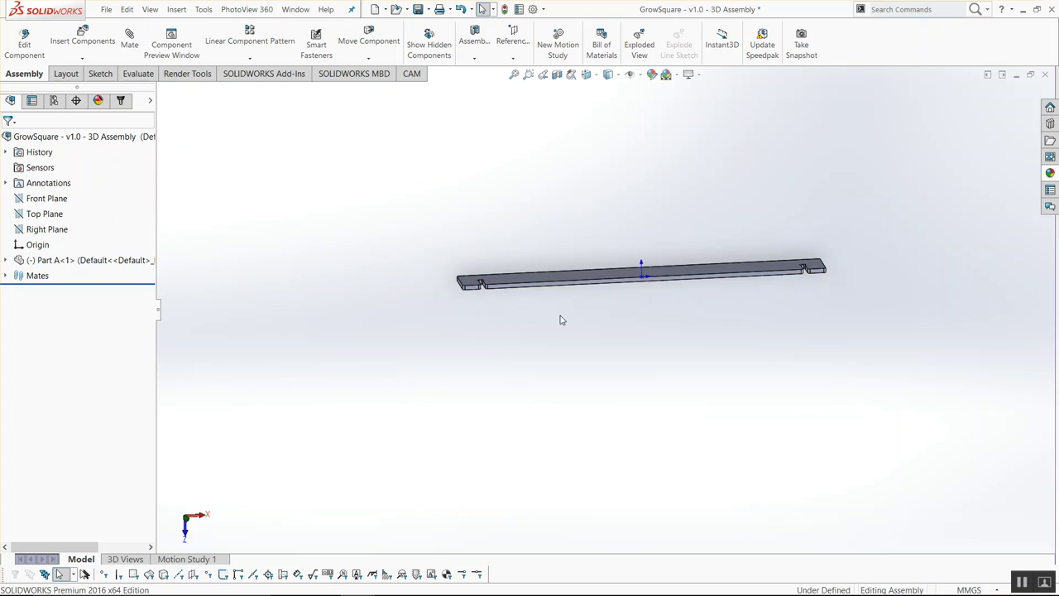
middle_click_drag(610, 345, 603, 253)
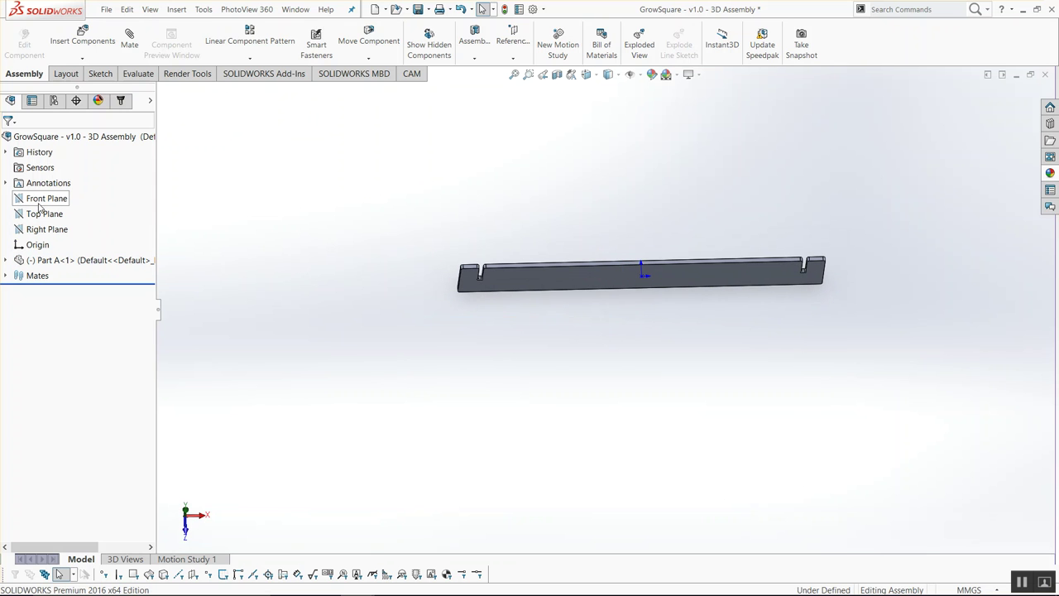
left_click(36, 200)
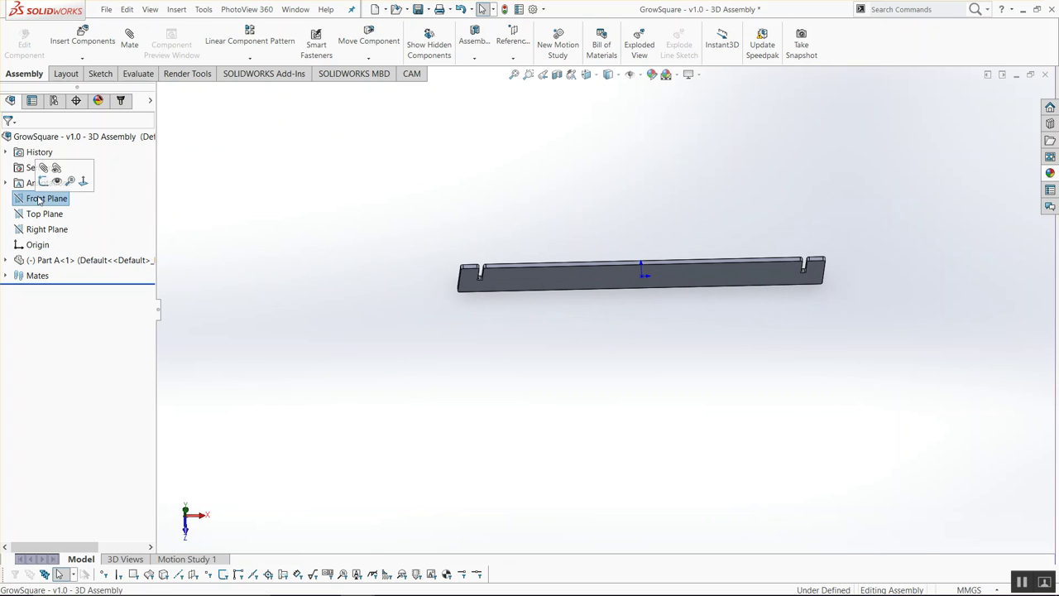
- Show the reference planes and mate the board's face coincident with the Front Plane
left_click(635, 76)
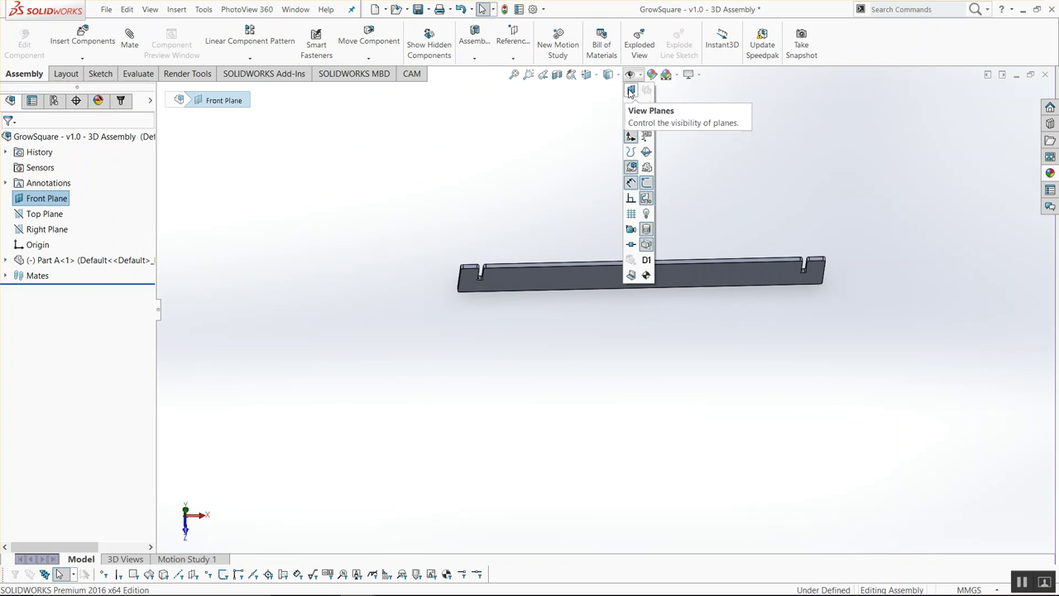
left_click(631, 91)
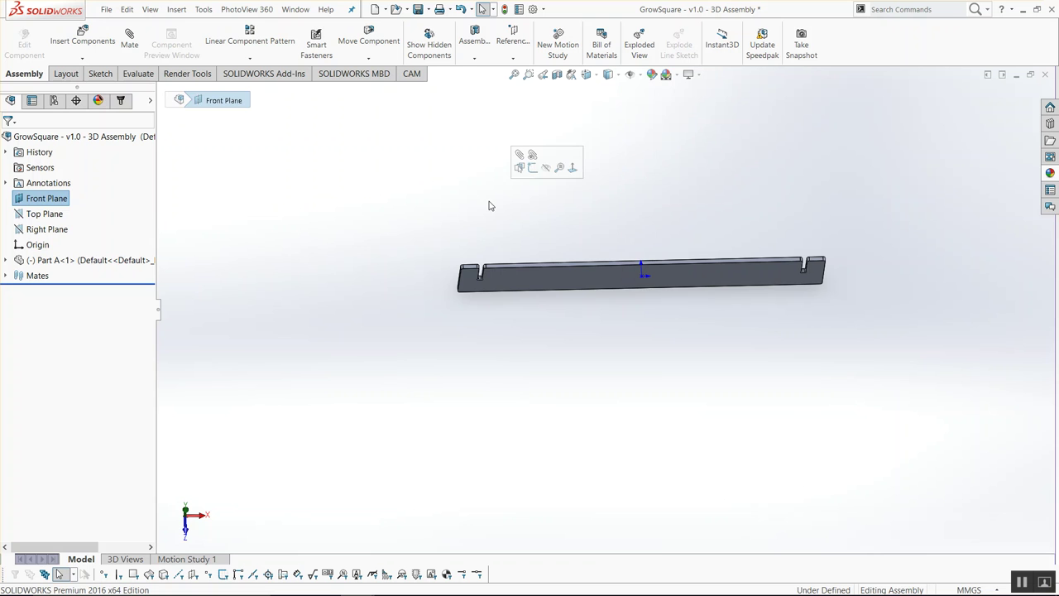
left_click(482, 221)
key("f")
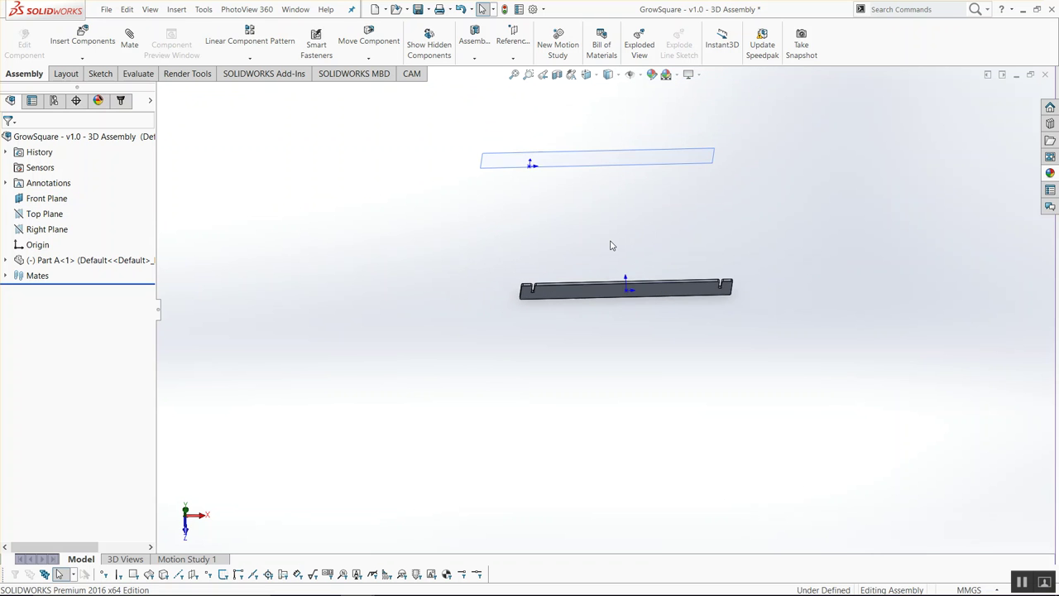
middle_click_drag(606, 282, 599, 344)
left_click(592, 347)
key("ctrl+shift+z")
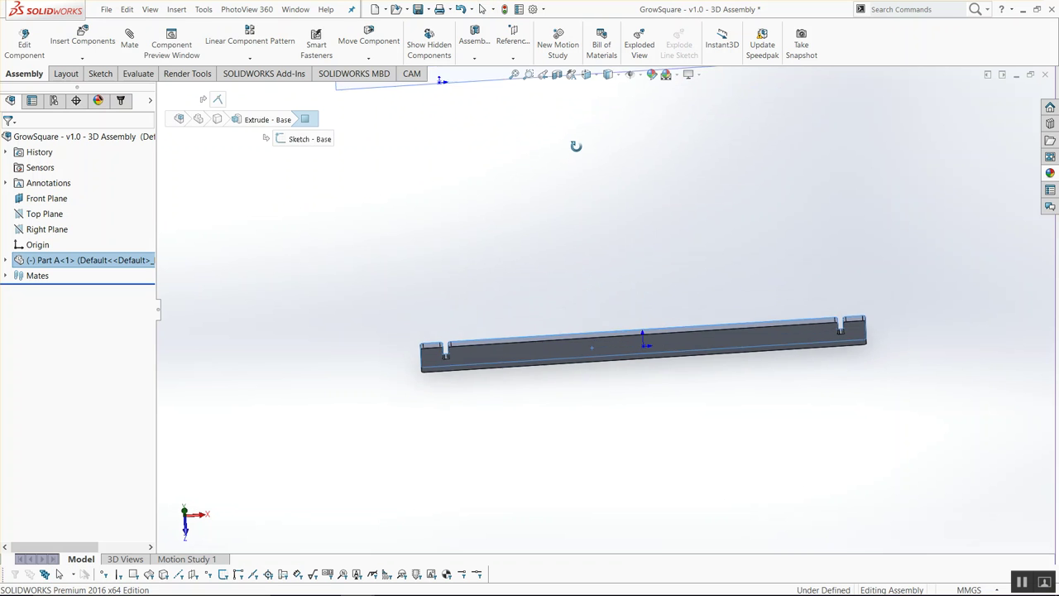
left_click(43, 199)
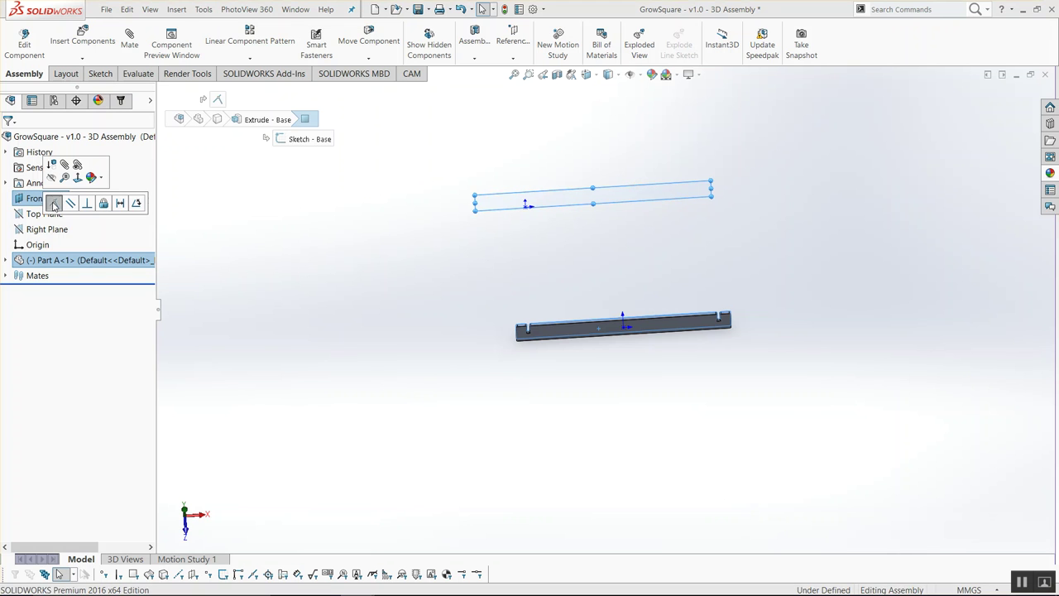
left_click(53, 204)
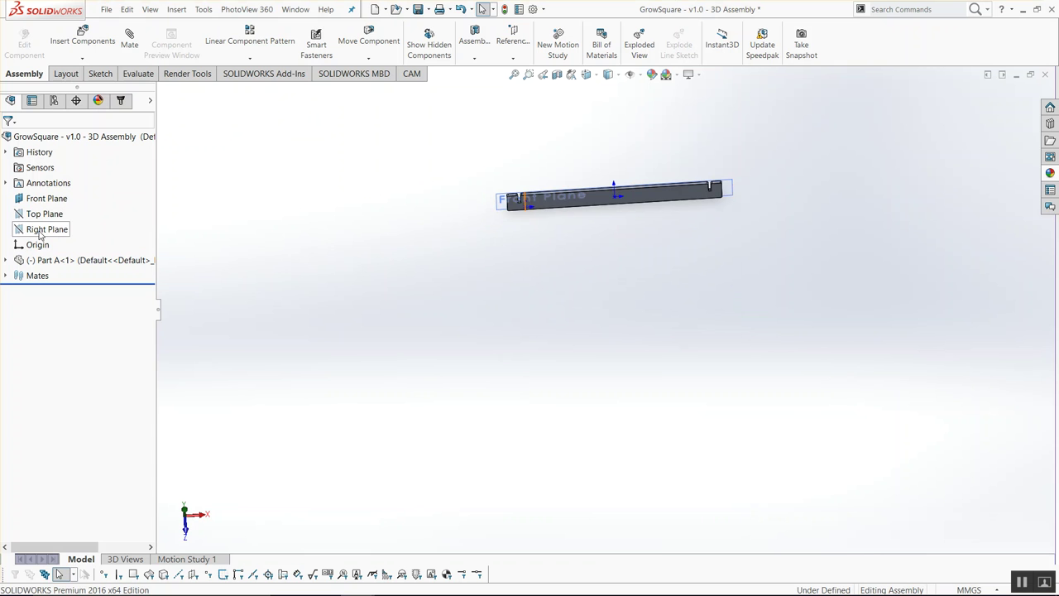
- Mate the board's end face coincident with the Right Plane, then view from the Top
scroll(411, 206, "down", 5)
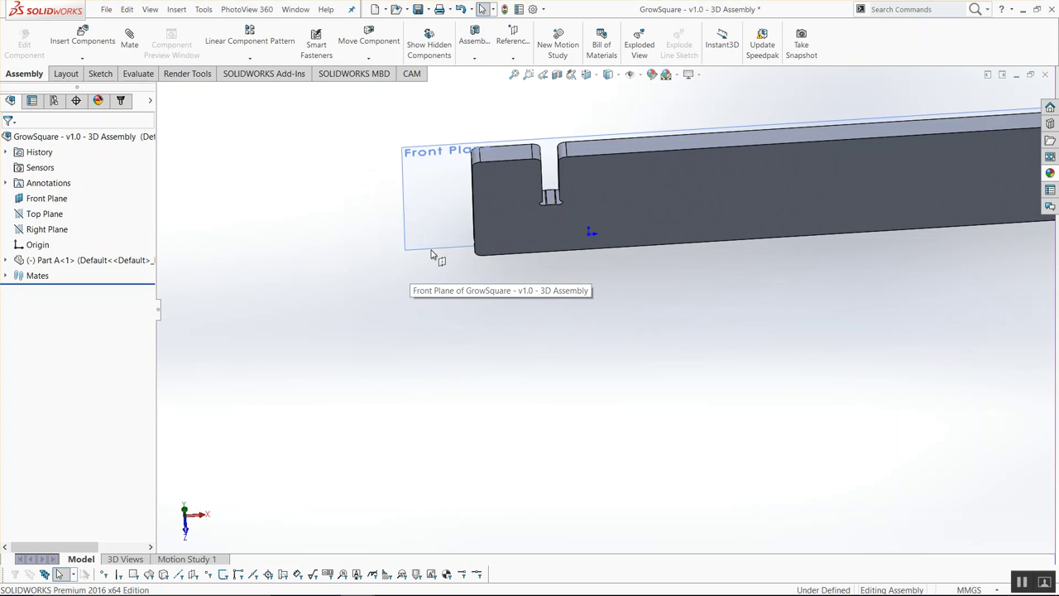
mouse_move(414, 277)
middle_mouse_down()
mouse_move(472, 218)
mouse_move(503, 220)
middle_mouse_up()
left_click(496, 203)
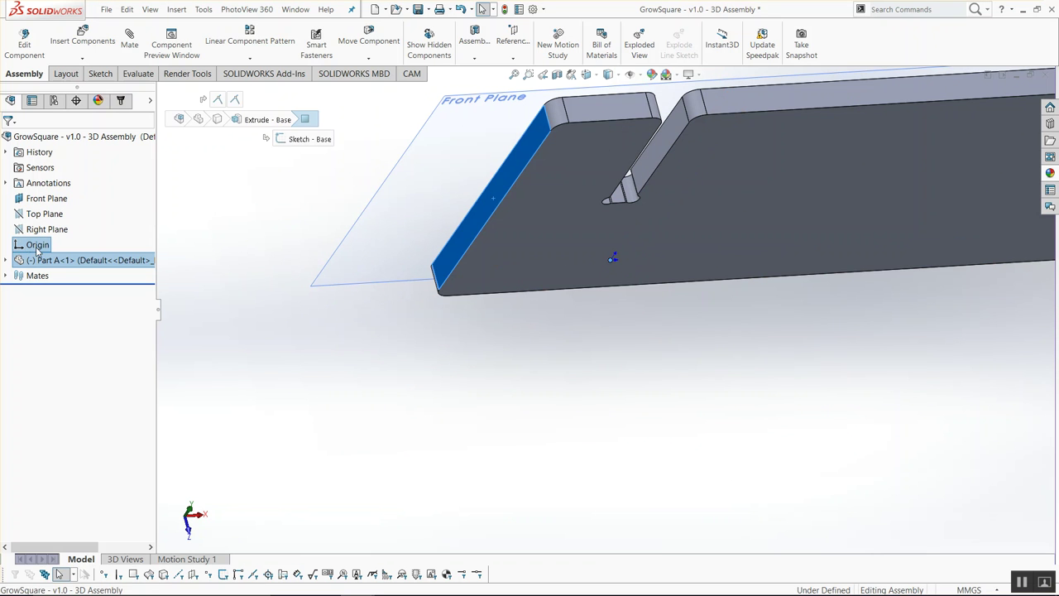
left_click(389, 368)
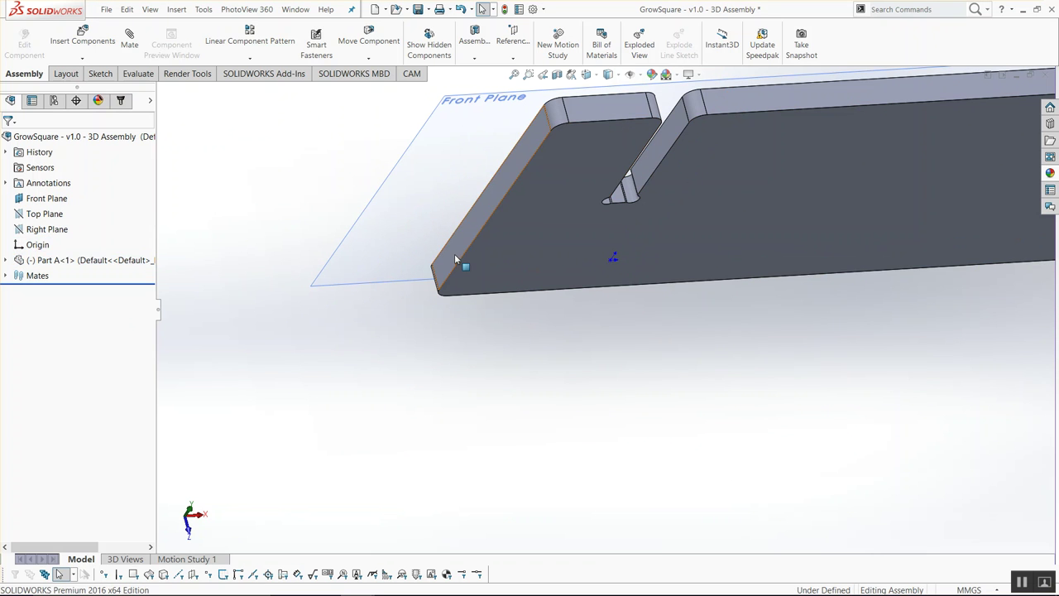
left_click(455, 259)
left_click(37, 229, "ctrl")
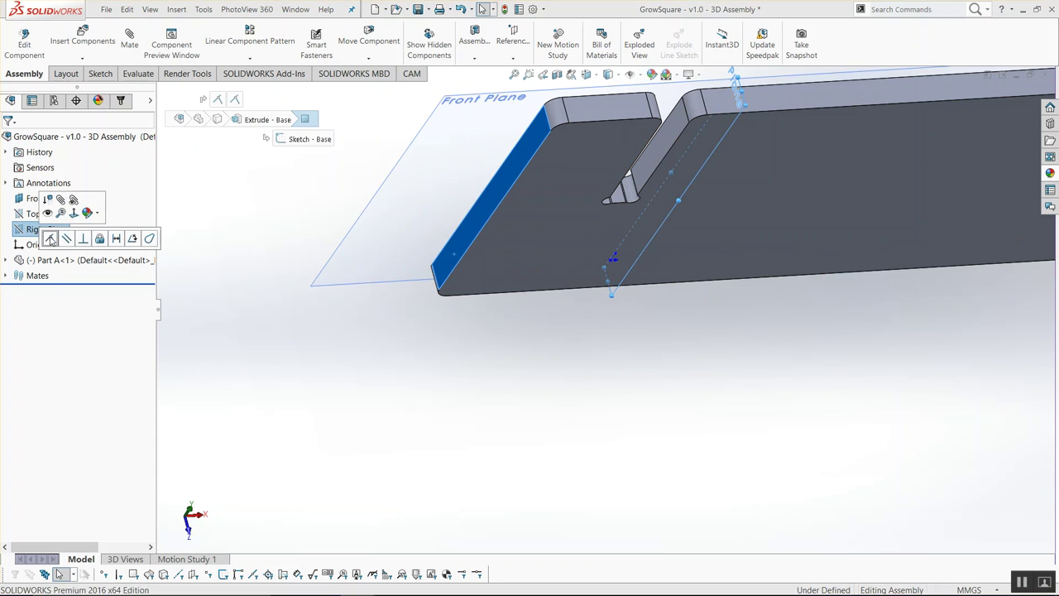
left_click(50, 238)
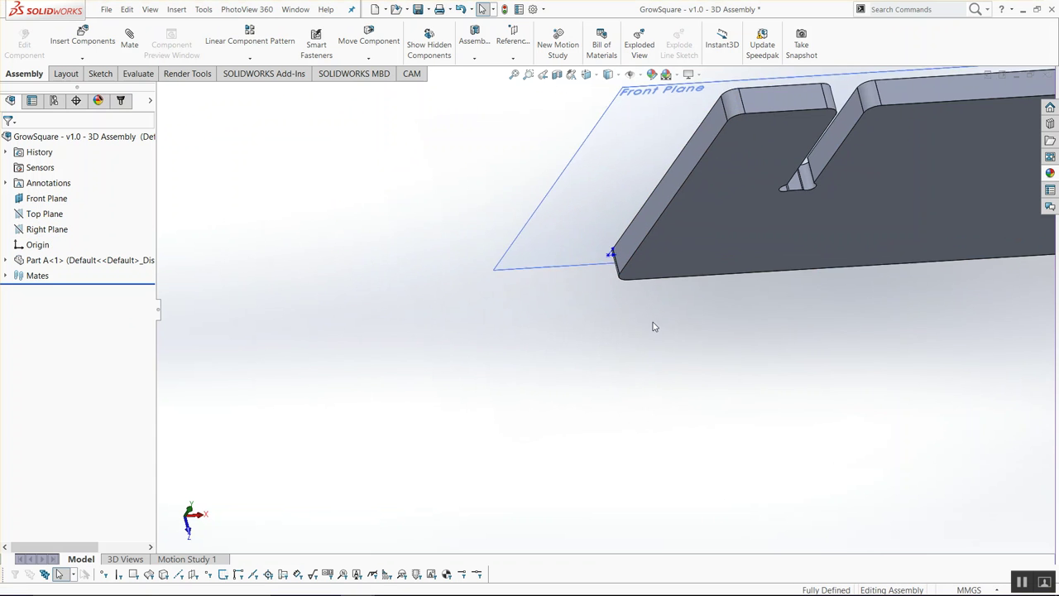
key("ctrl+5")
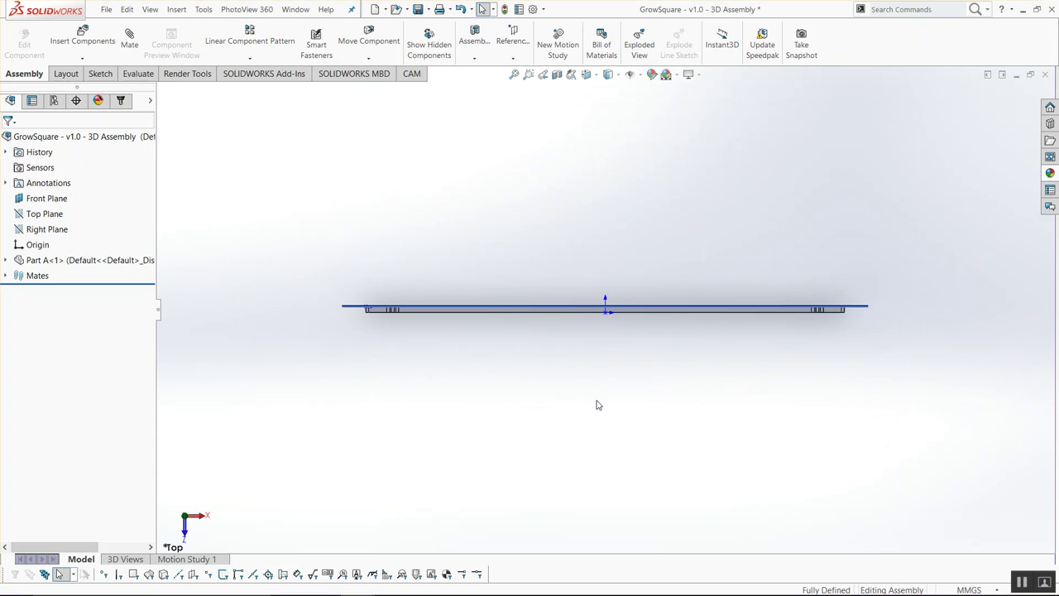
- Copy the board as Part A<2> and mate its bottom edge coincident with the Top Plane
middle_click_drag(598, 405, 568, 213)
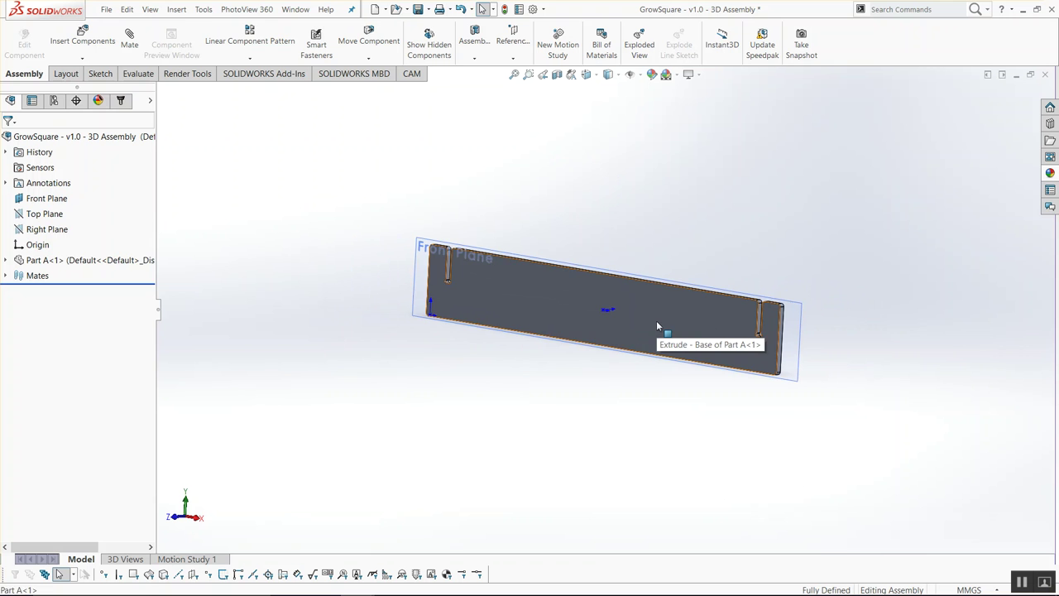
left_click_drag(656, 320, 492, 394, "ctrl")
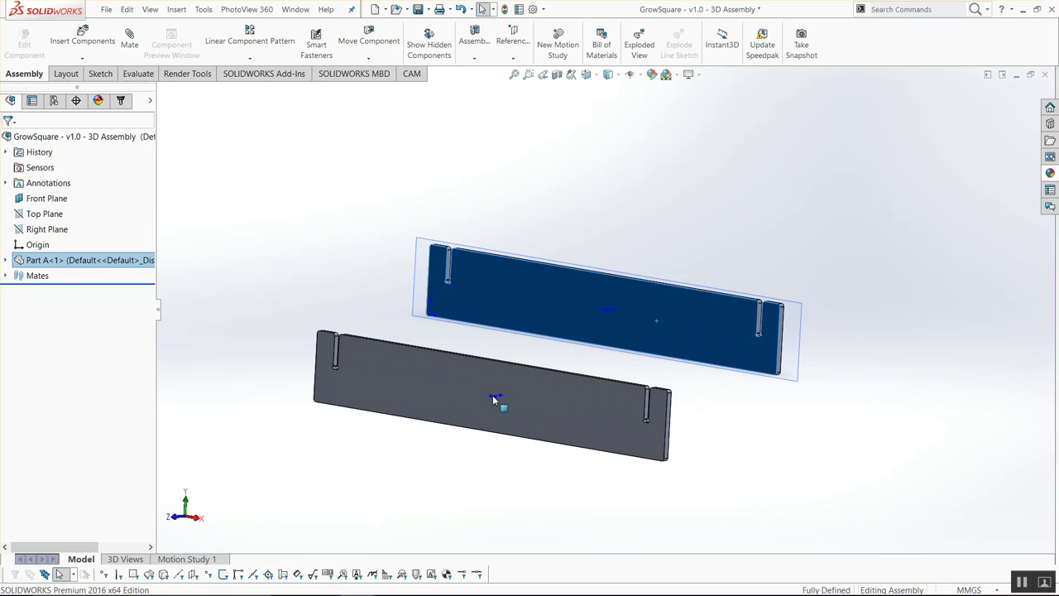
mouse_move(427, 443)
middle_mouse_down()
mouse_move(403, 488)
mouse_move(421, 488)
mouse_move(444, 513)
mouse_move(462, 478)
mouse_move(579, 456)
middle_mouse_up()
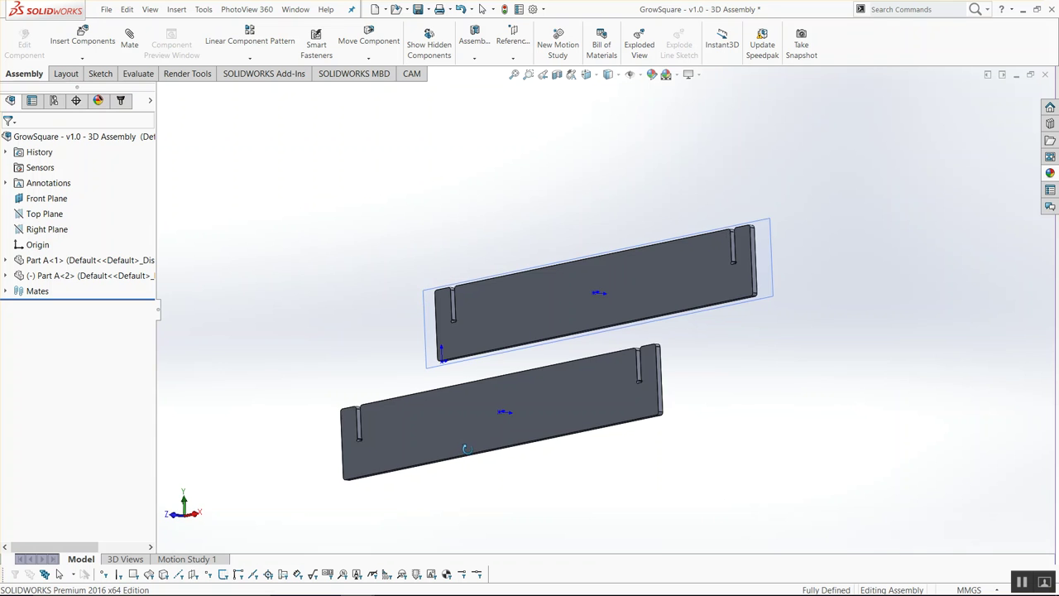
scroll(581, 457, "down", 5)
scroll(607, 401, "up", 4)
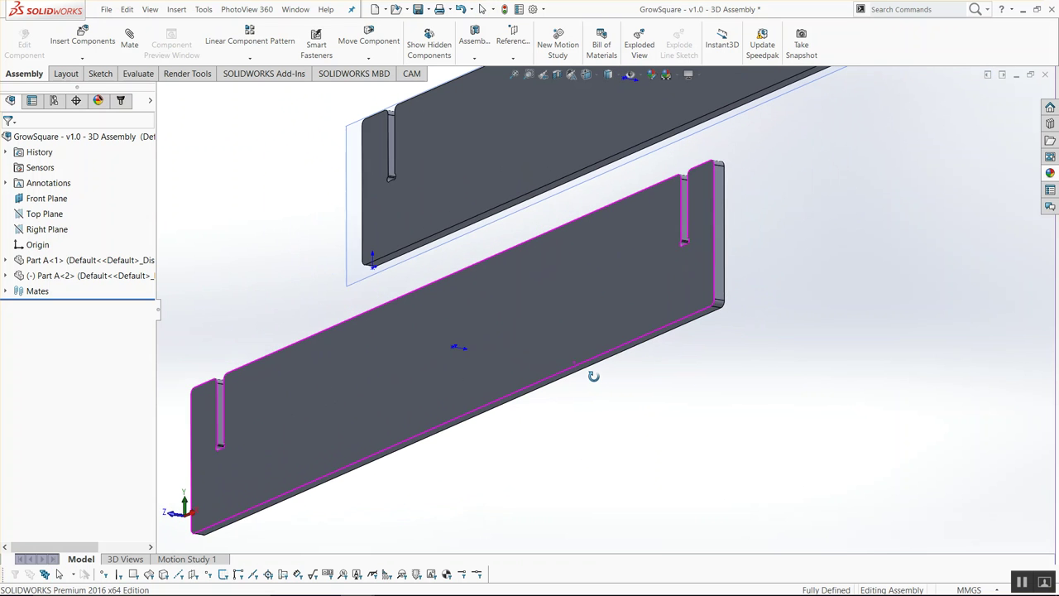
middle_click_drag(591, 373, 591, 378)
left_click(593, 364)
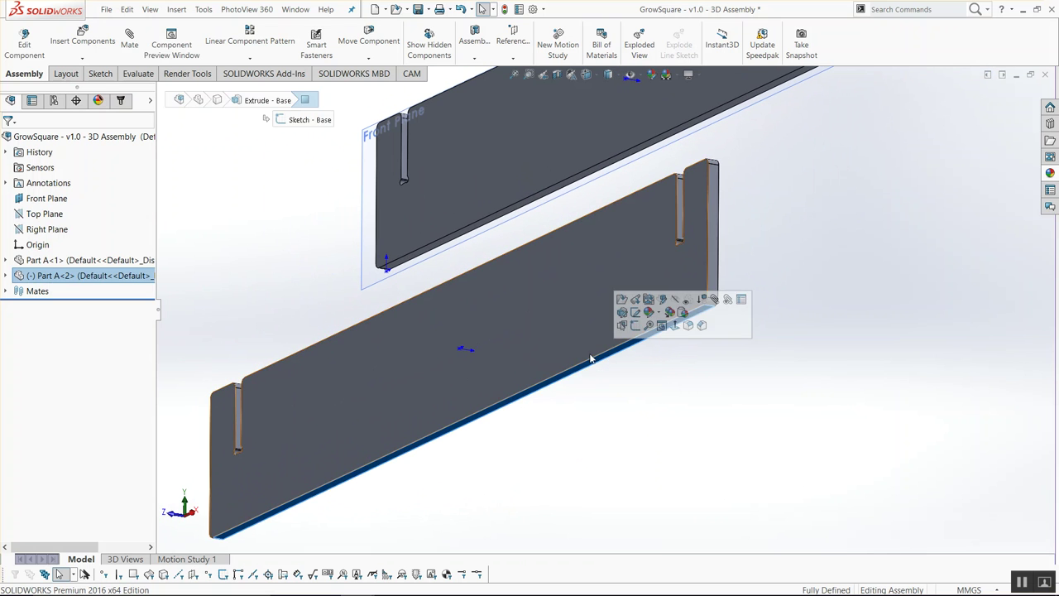
left_click(33, 215, "ctrl")
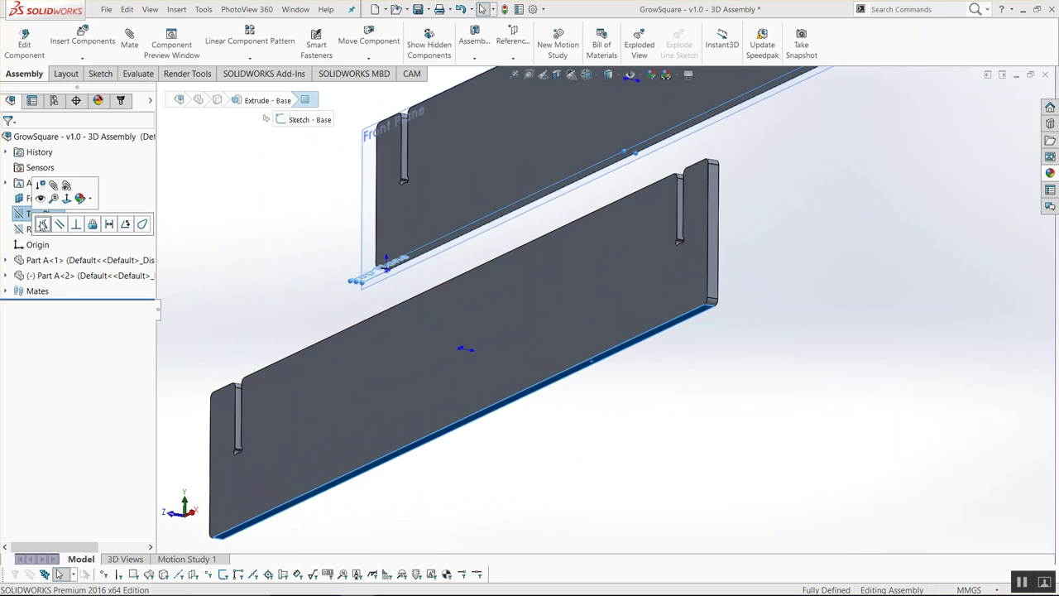
left_click(42, 224)
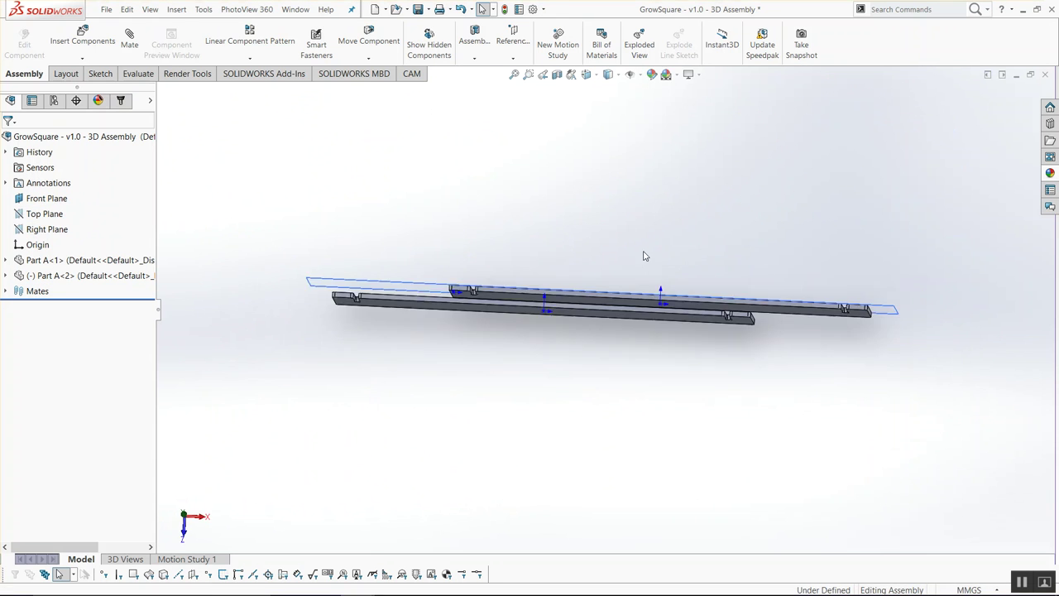
- Move Part A<2> down and mate its top edge to the first board's edge
left_click(438, 326, "ctrl")
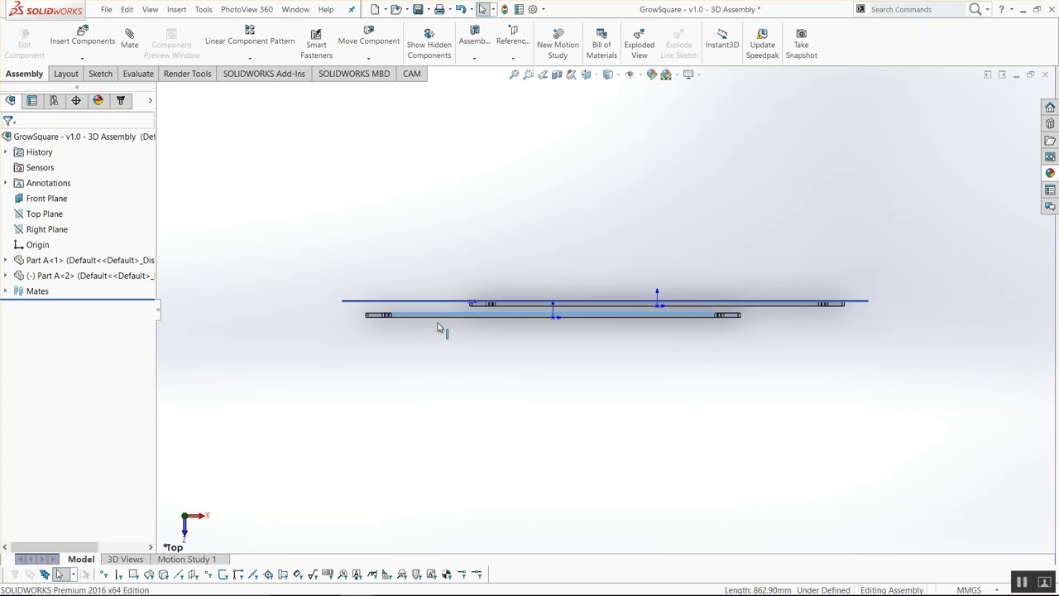
left_click_drag(439, 325, 529, 401)
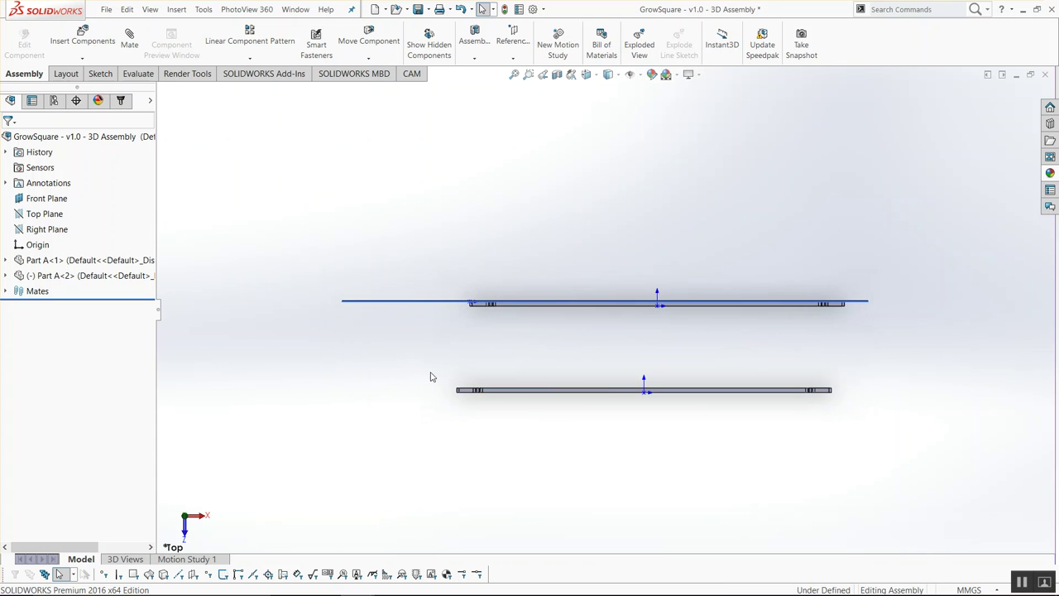
key("ctrl+7")
scroll(603, 355, "down", 5)
left_click(603, 365)
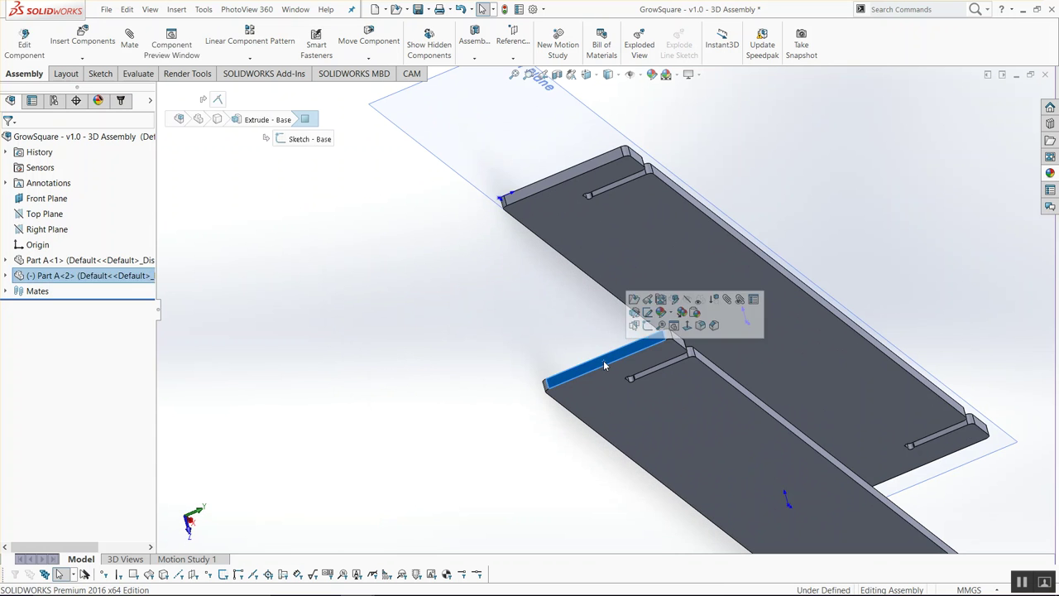
left_click(570, 181, "ctrl")
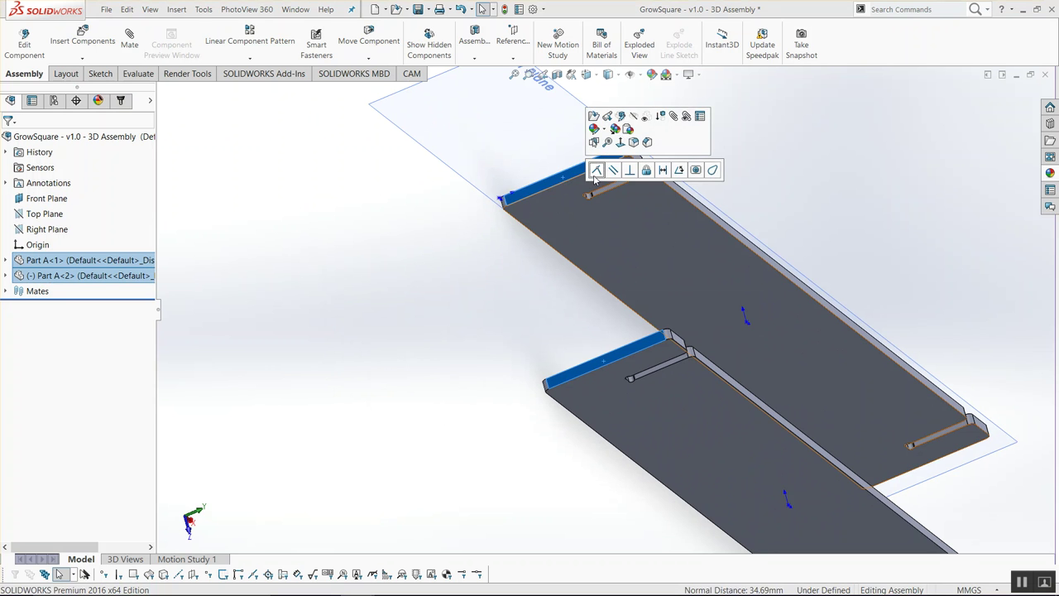
left_click(596, 169)
- Drag the second board further down in Top view, then copy the first board as Part A<3>
key("ctrl+5")
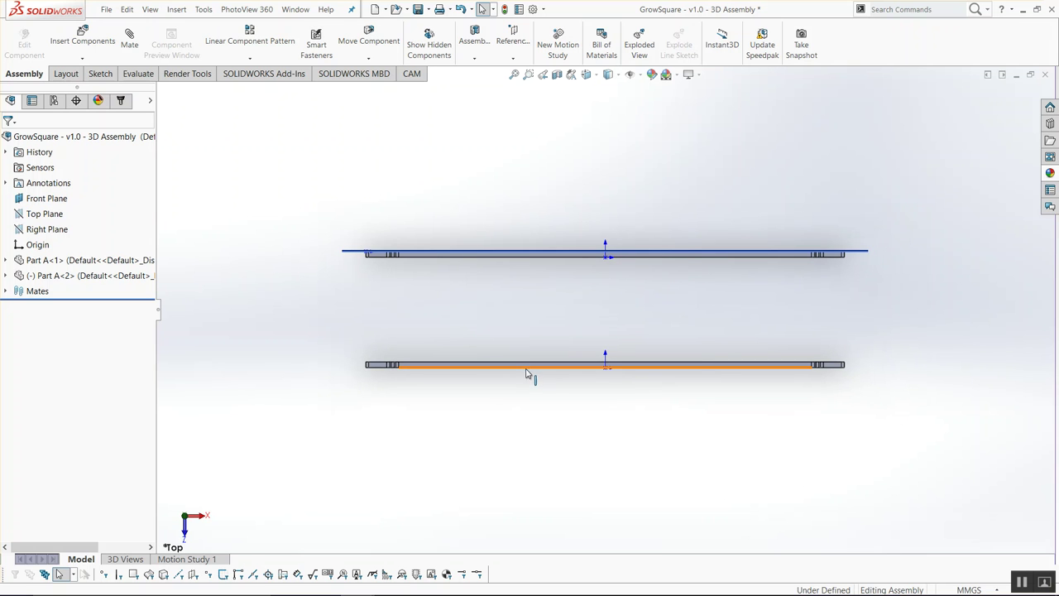
mouse_move(526, 370)
left_mouse_down()
mouse_move(532, 496)
mouse_move(563, 499)
left_mouse_up()
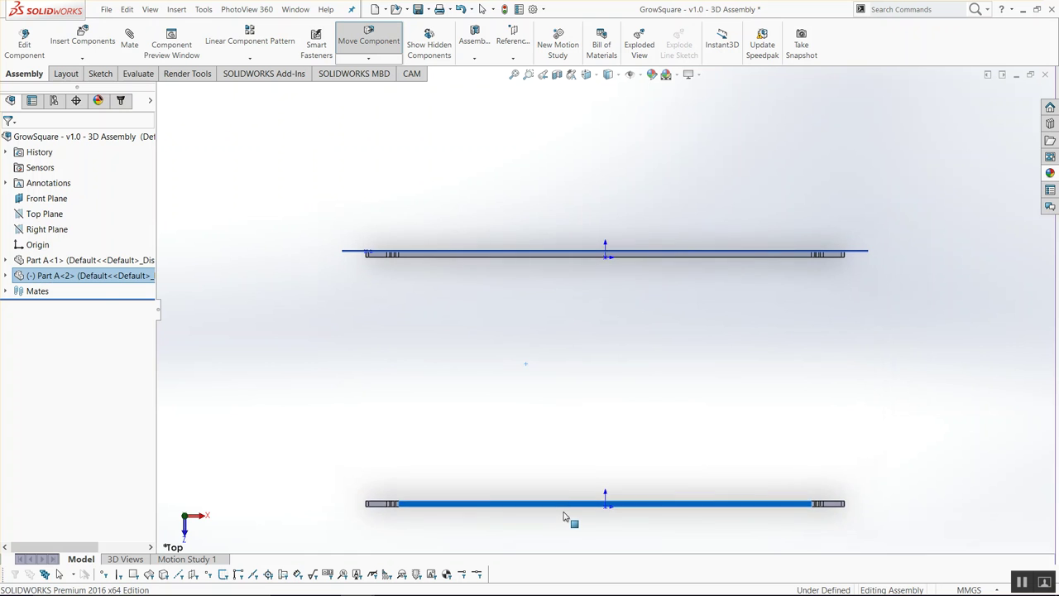
key("ctrl+7")
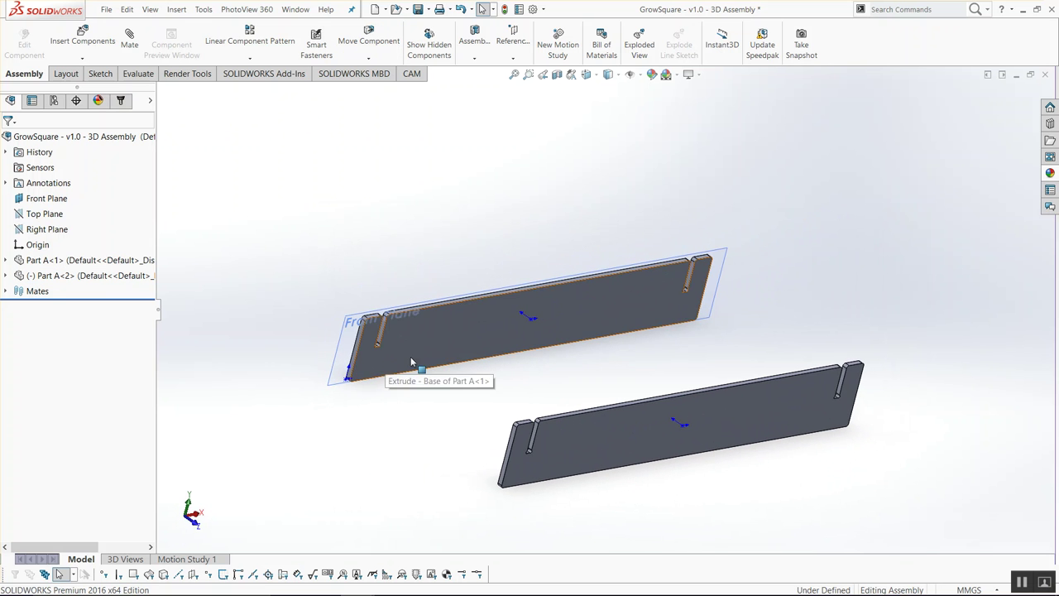
left_click_drag(429, 346, 901, 278, "ctrl")
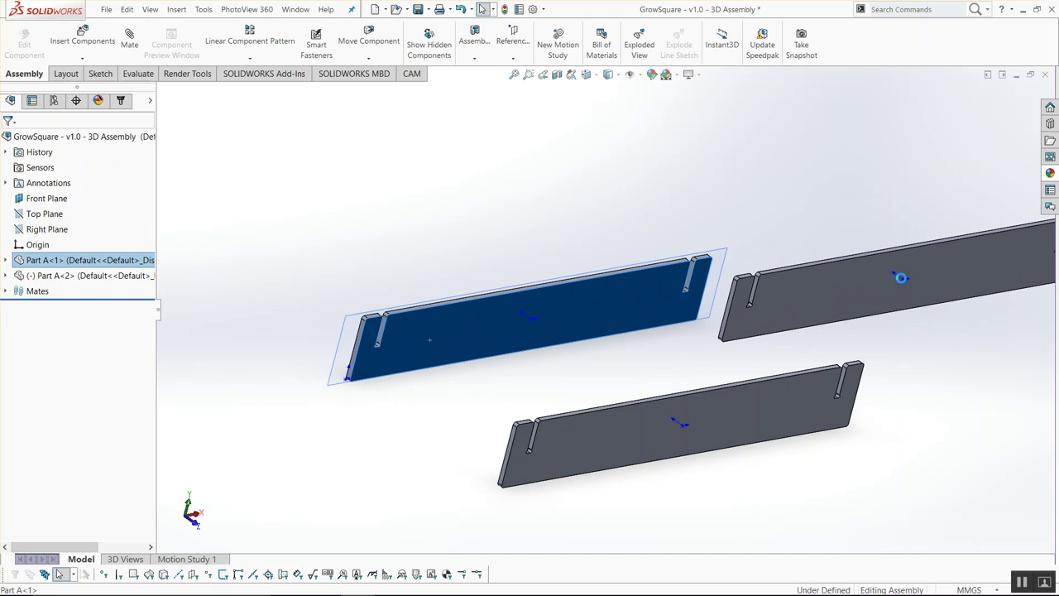
- Mate the third board's top edge coincident with the Top Plane
left_click(915, 354)
scroll(806, 270, "down", 5)
left_click(755, 268)
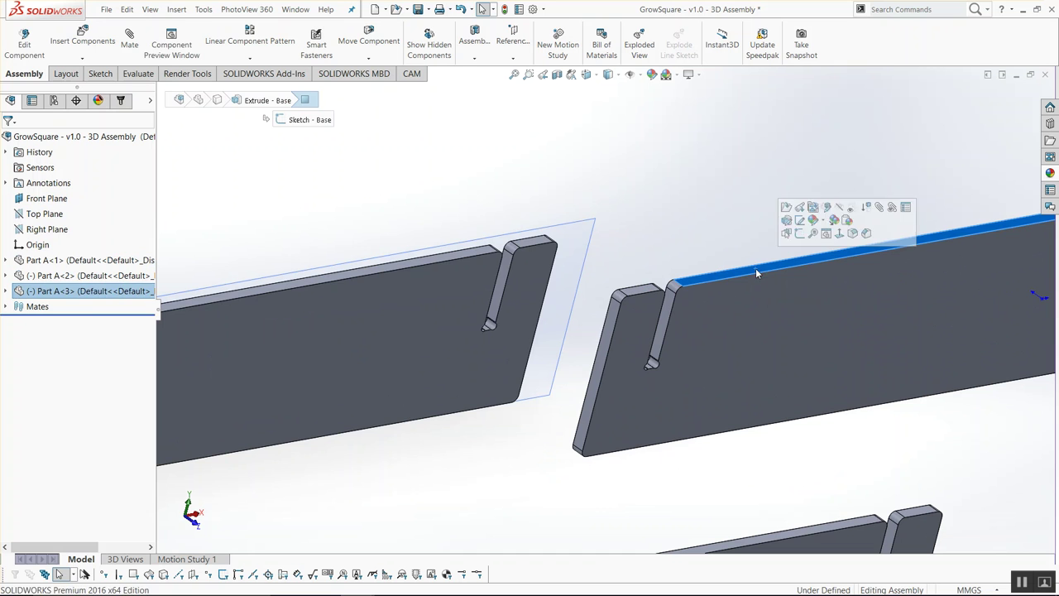
left_click(43, 213, "ctrl")
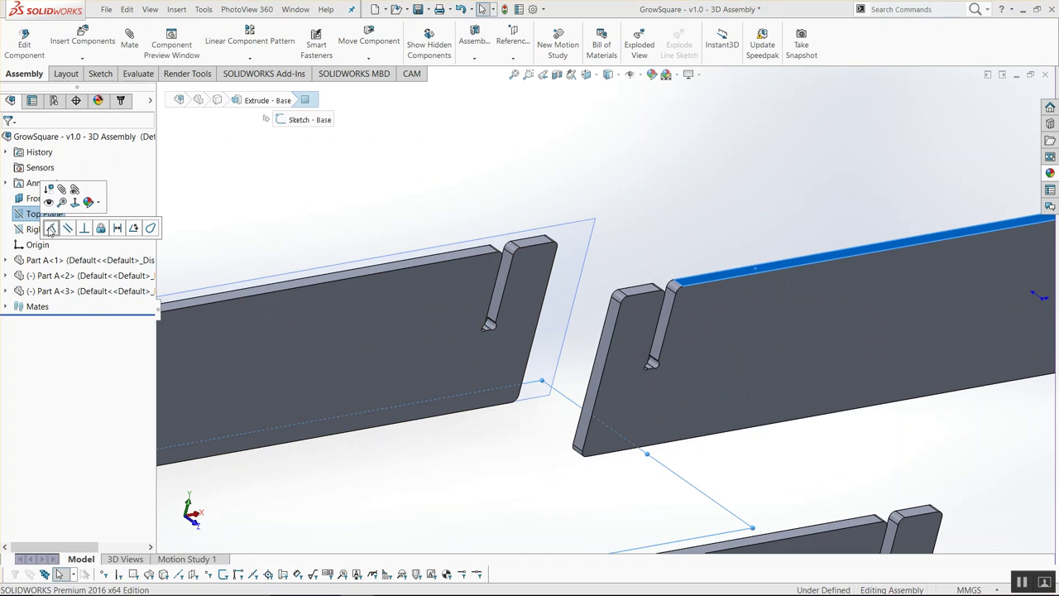
left_click(51, 228)
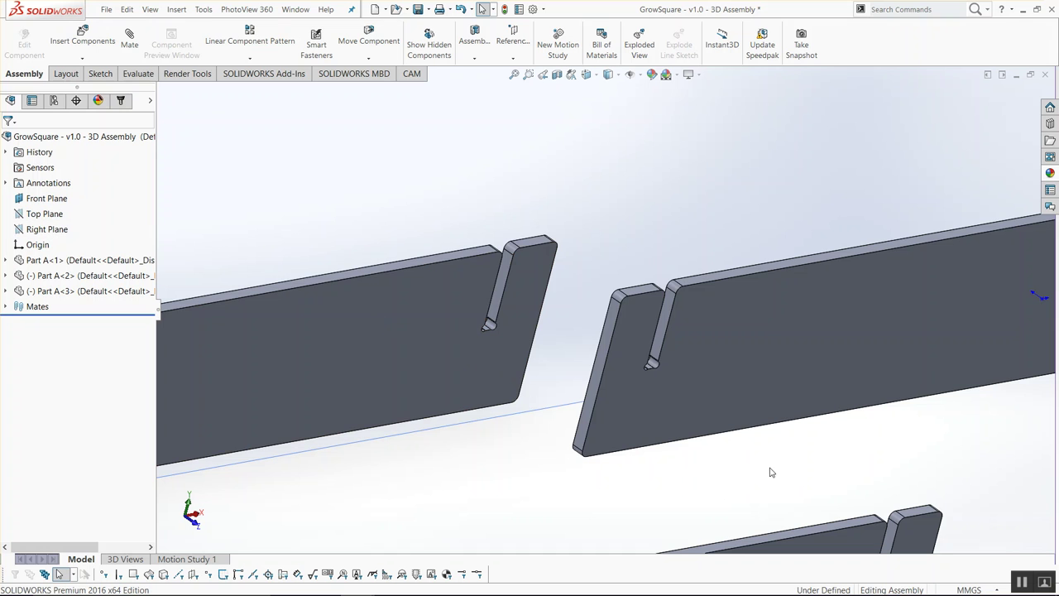
- Use Rotate Component to turn the right-hand Part A board upright across the flat boards
left_click(368, 58)
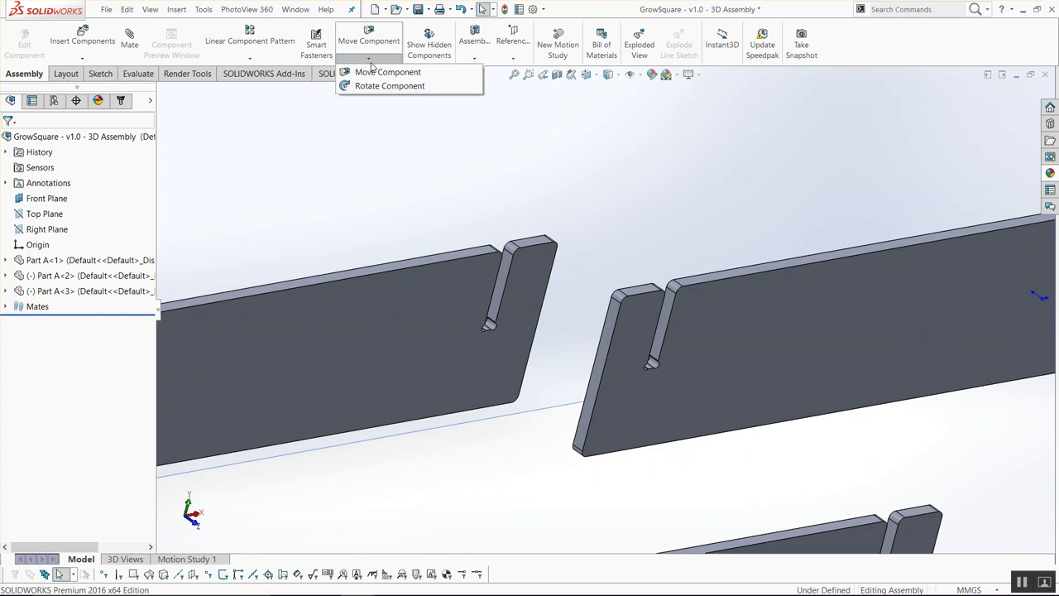
left_click(376, 86)
left_click(713, 325)
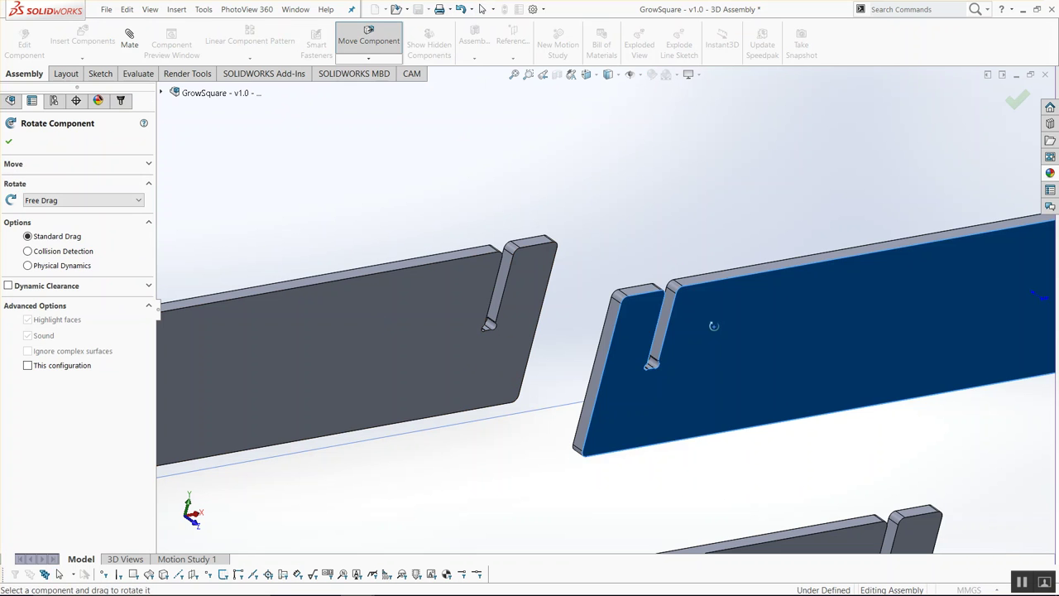
left_click_drag(740, 297, 827, 405)
scroll(827, 405, "up", 5)
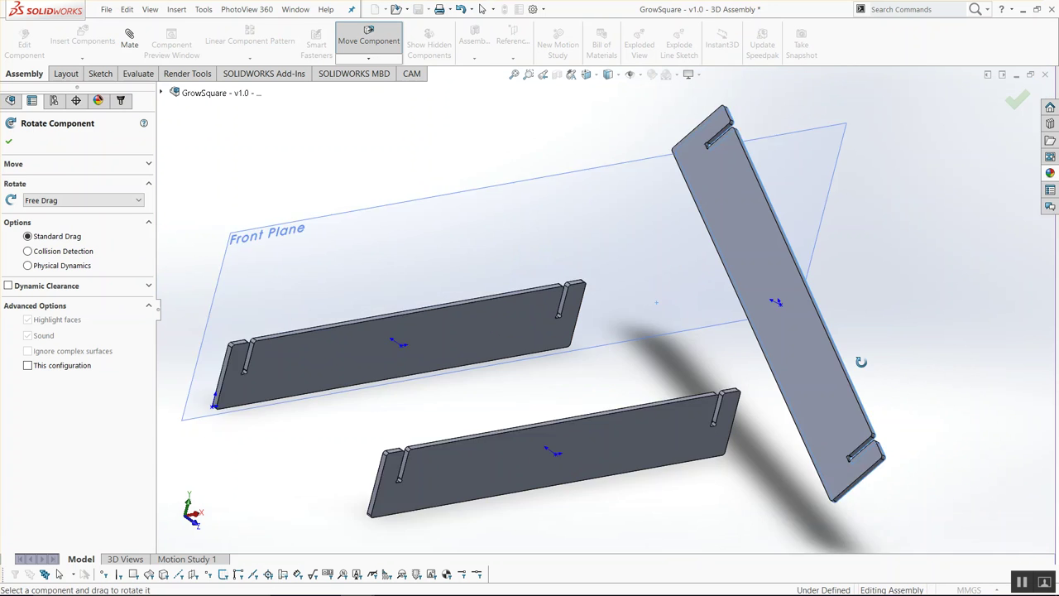
scroll(693, 322, "down", 3)
mouse_move(662, 336)
left_mouse_down()
mouse_move(793, 134)
mouse_move(719, 262)
left_mouse_up()
left_click_drag(824, 334, 808, 212)
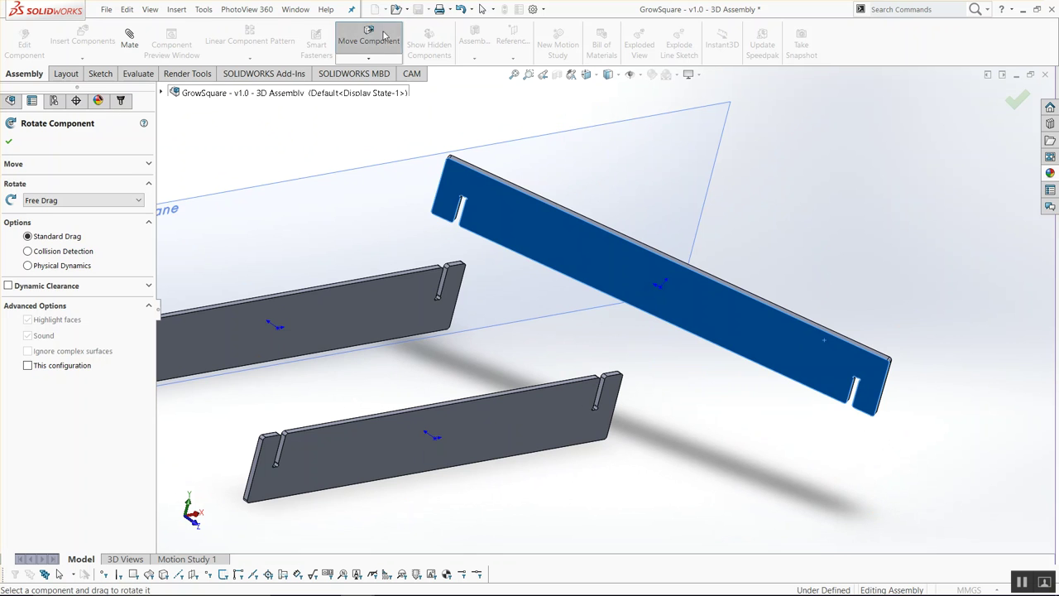
left_click(384, 34)
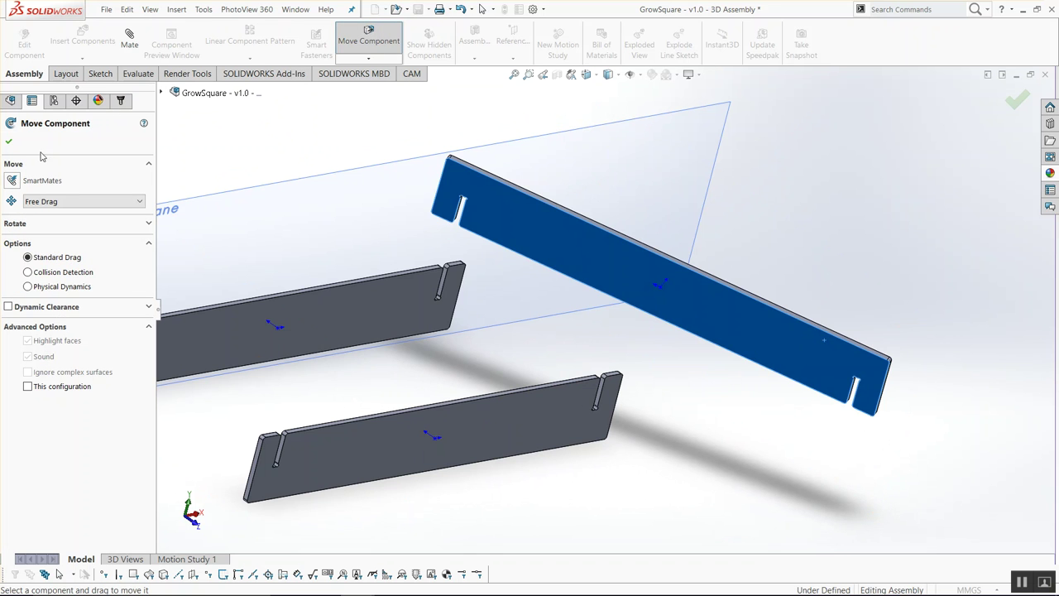
left_click(8, 142)
- Quick-mate Part A<3> to the Top Plane
middle_click_drag(752, 403, 728, 389)
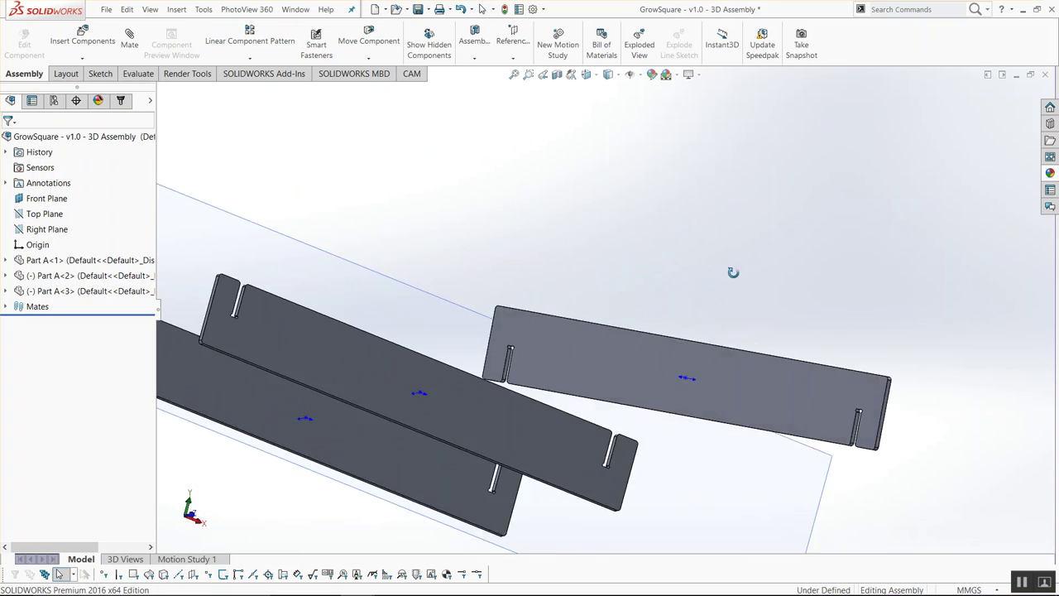
scroll(711, 388, "down", 5)
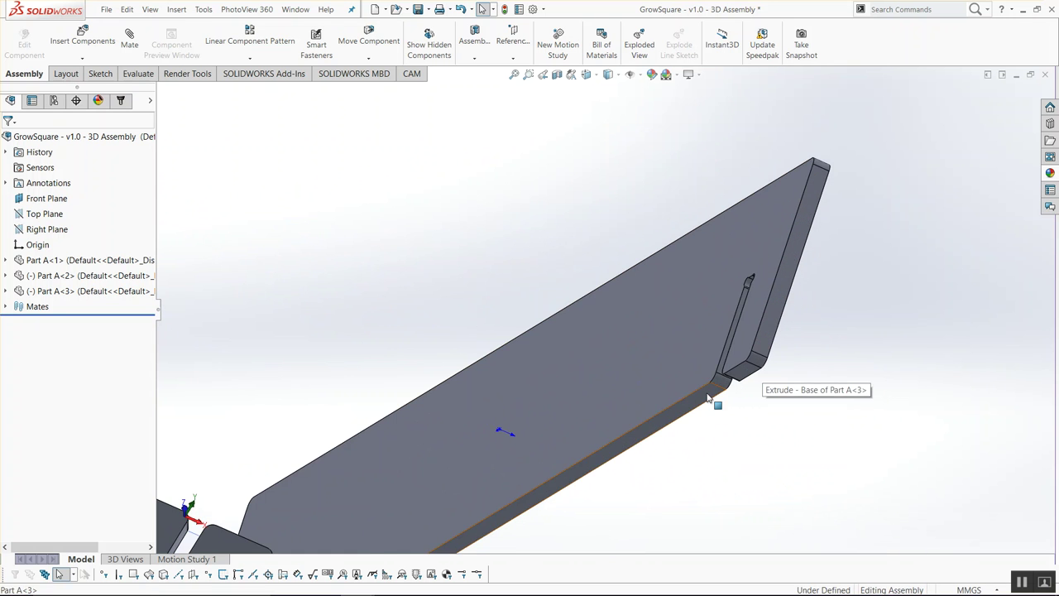
left_click(708, 398)
scroll(708, 398, "up", 5)
mouse_move(569, 454)
middle_mouse_down()
mouse_move(461, 253)
mouse_move(444, 395)
middle_mouse_up()
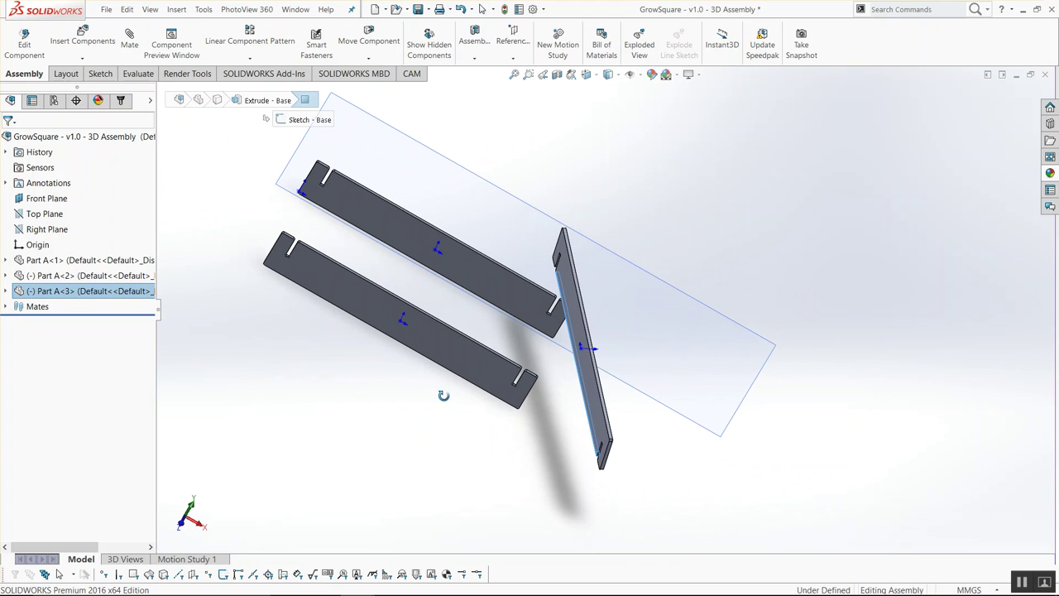
left_click(40, 216)
left_click(51, 222)
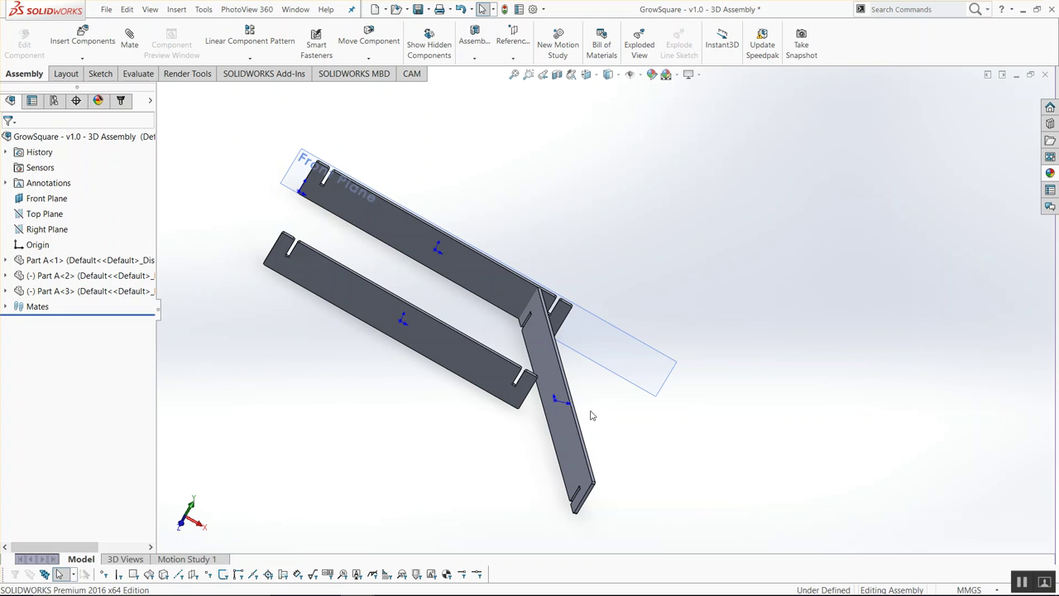
- Mate Part A<3> with Part A<1> so it stands edge-on beside the upper board
left_click(534, 345)
left_click(497, 292, "ctrl")
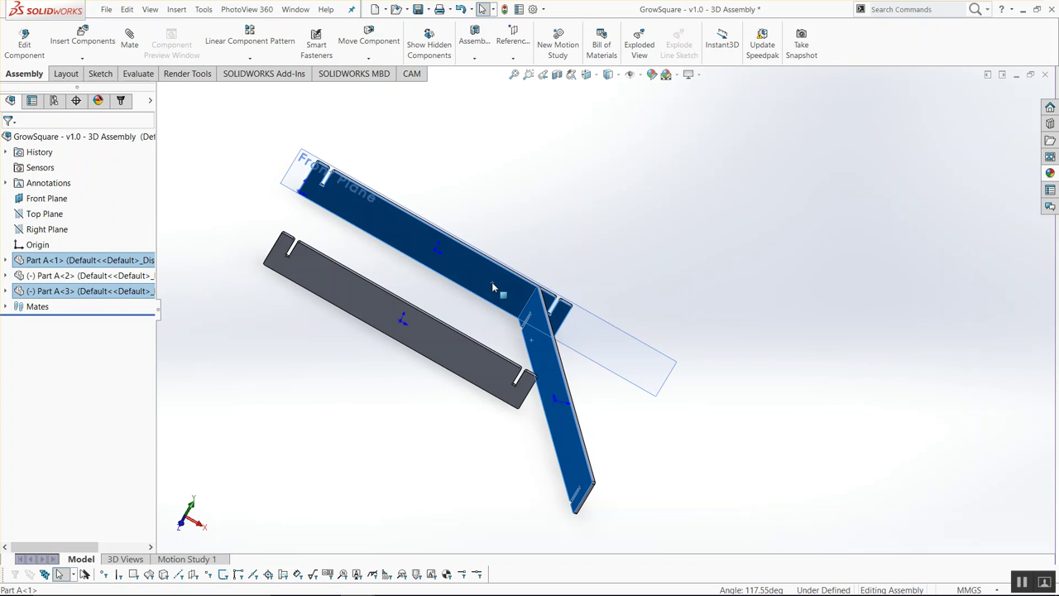
left_click(554, 275)
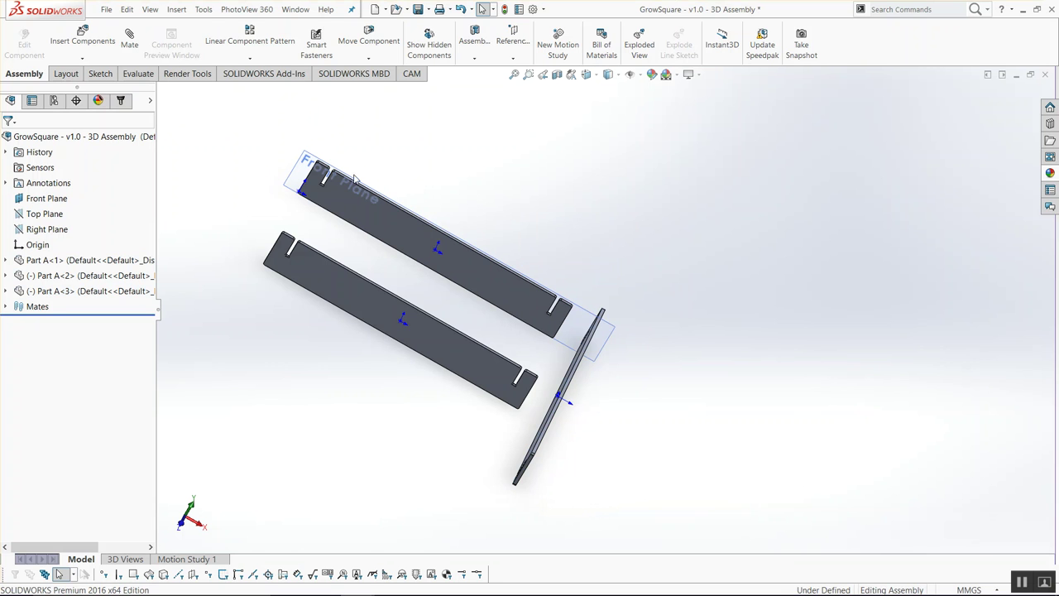
- Hide the Front Plane
left_click(73, 198)
left_click(93, 183)
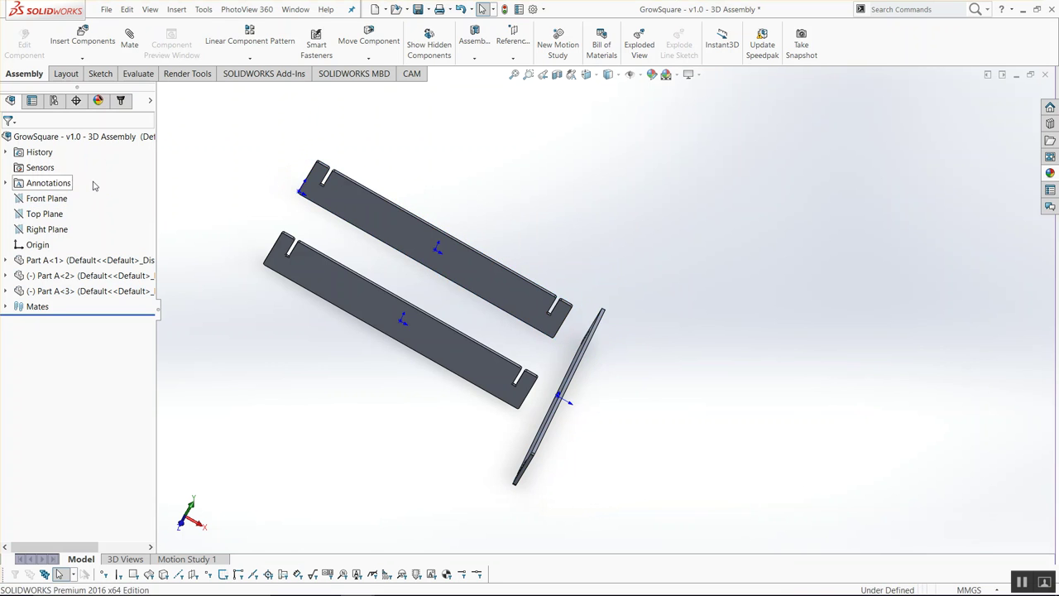
scroll(365, 174, "down", 2)
scroll(379, 212, "down", 2)
scroll(373, 166, "down", 2)
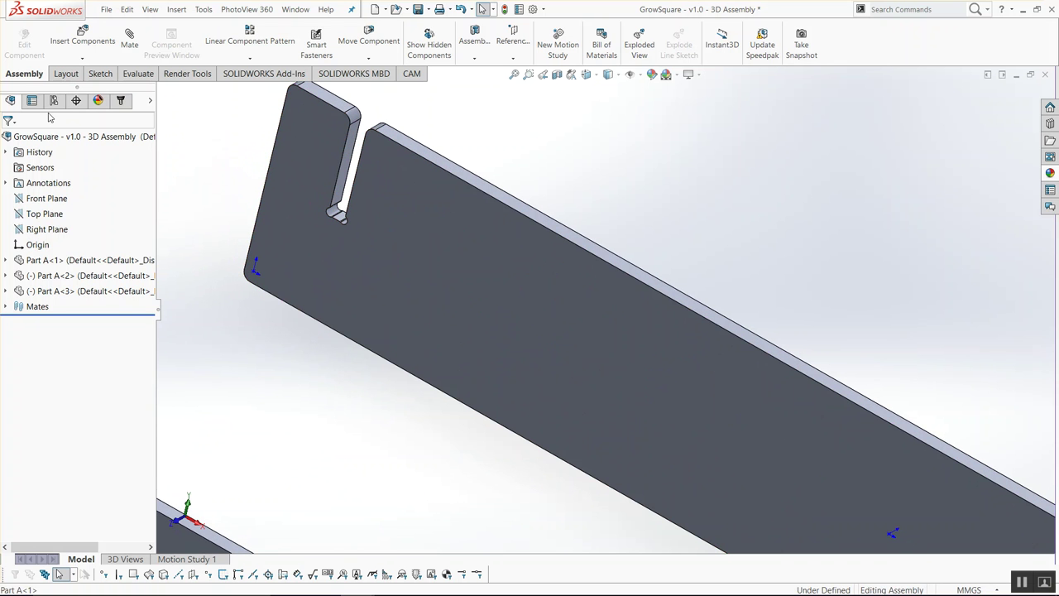
- Add a Width mate centring Part A<3>'s faces between both walls of Part A<1>'s slot, accepting the warning
left_click(127, 46)
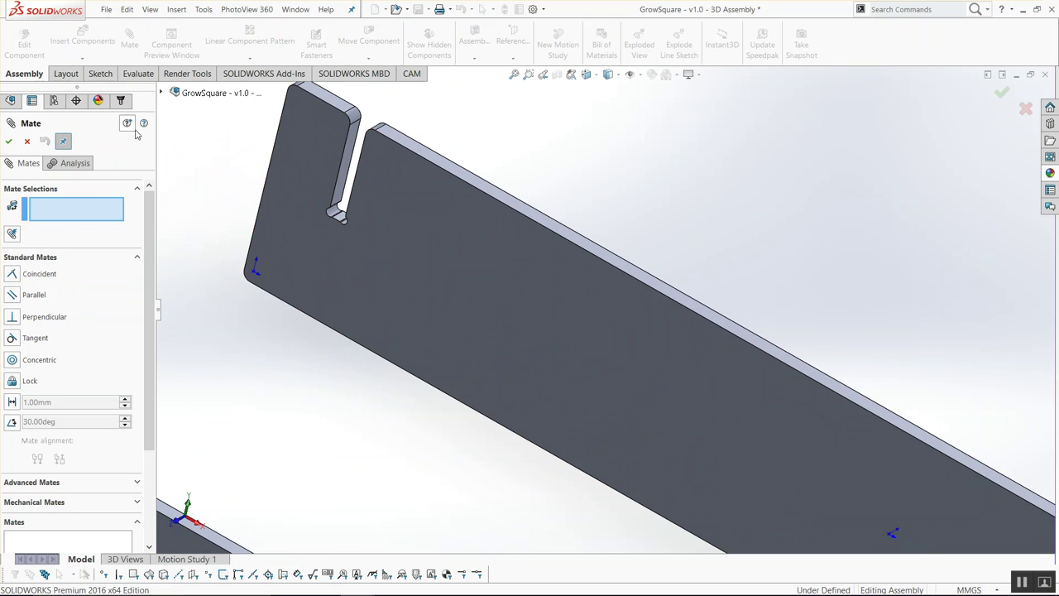
left_click(138, 257)
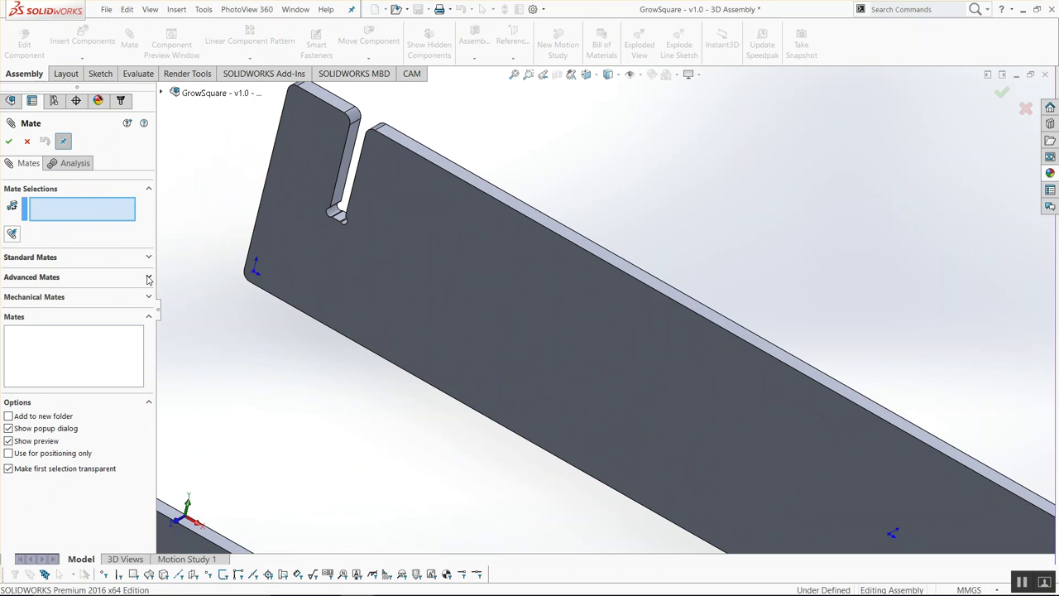
left_click(148, 278)
left_click(18, 316)
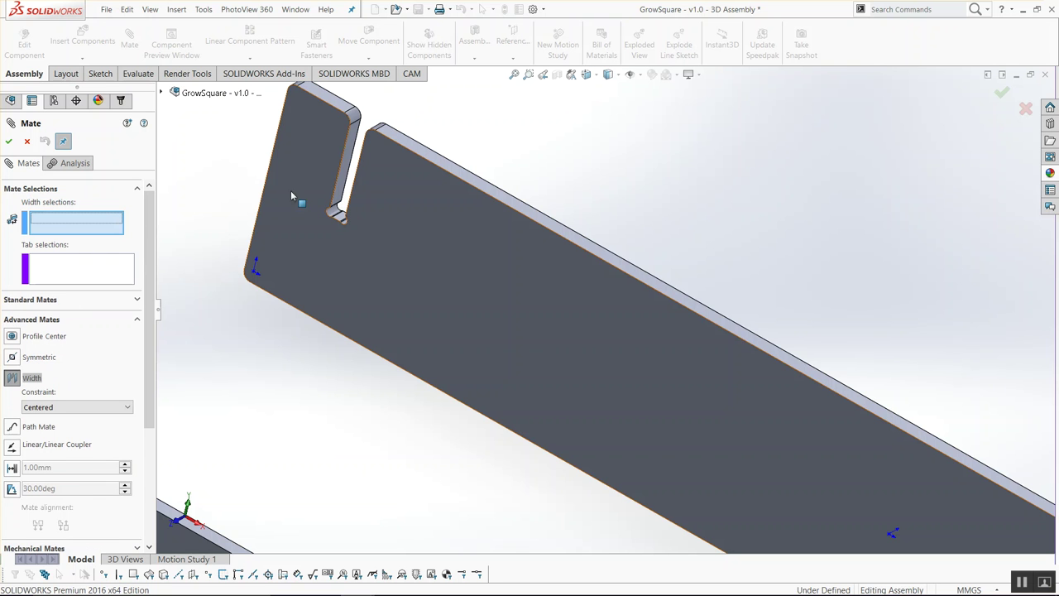
left_click(351, 194)
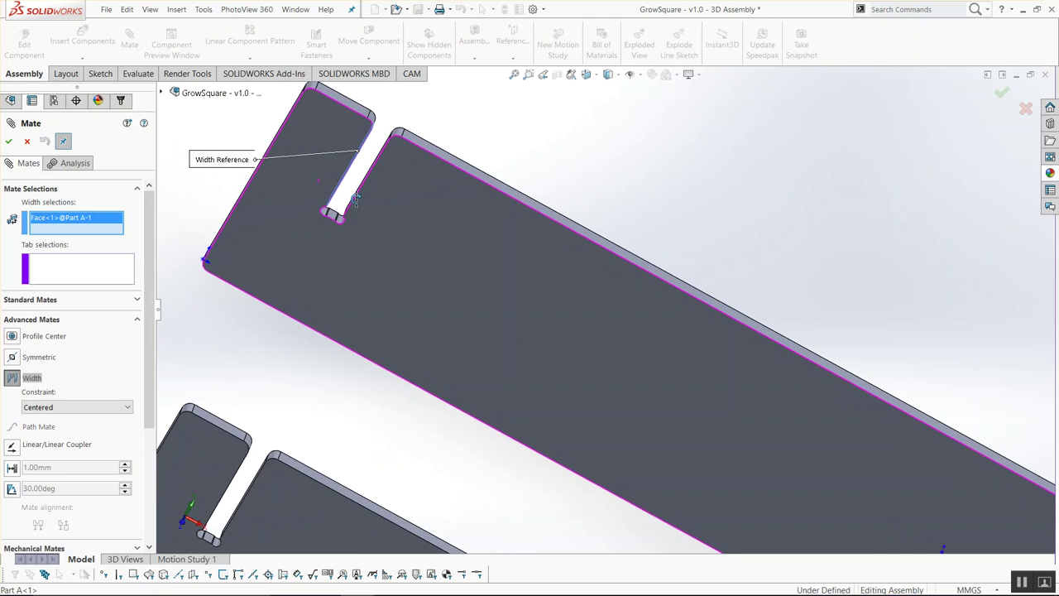
middle_click_drag(356, 196, 370, 167)
left_click(370, 166)
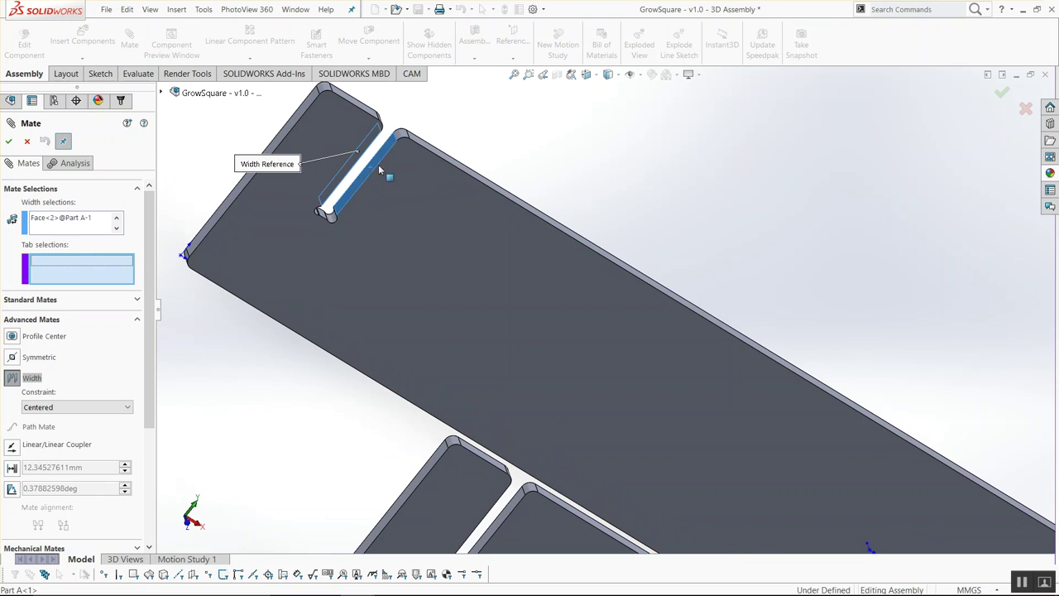
scroll(646, 282, "up", 5)
left_click(875, 514)
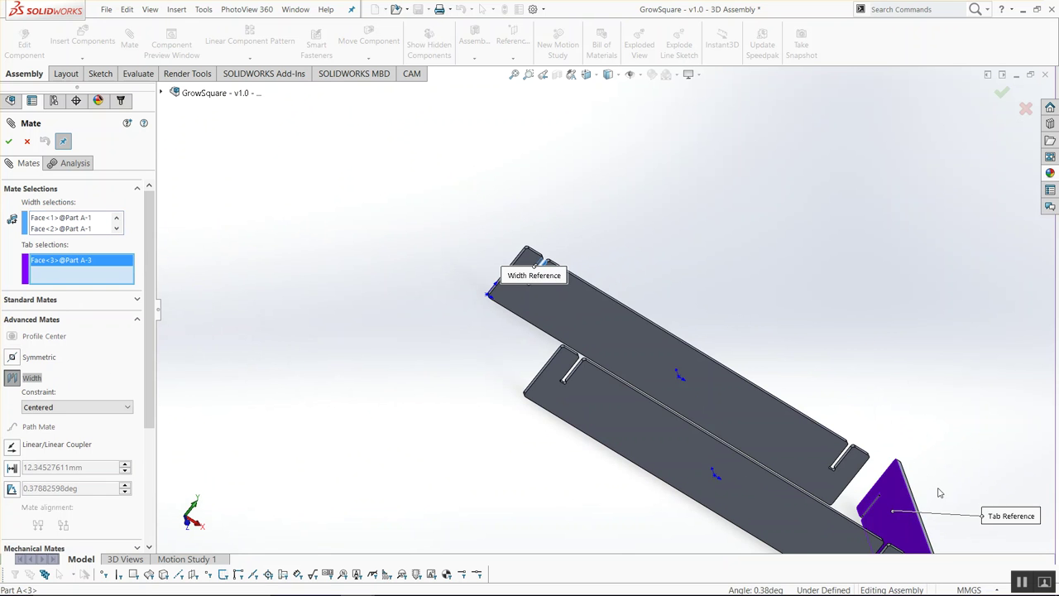
middle_click_drag(877, 513, 893, 506)
left_click(883, 529)
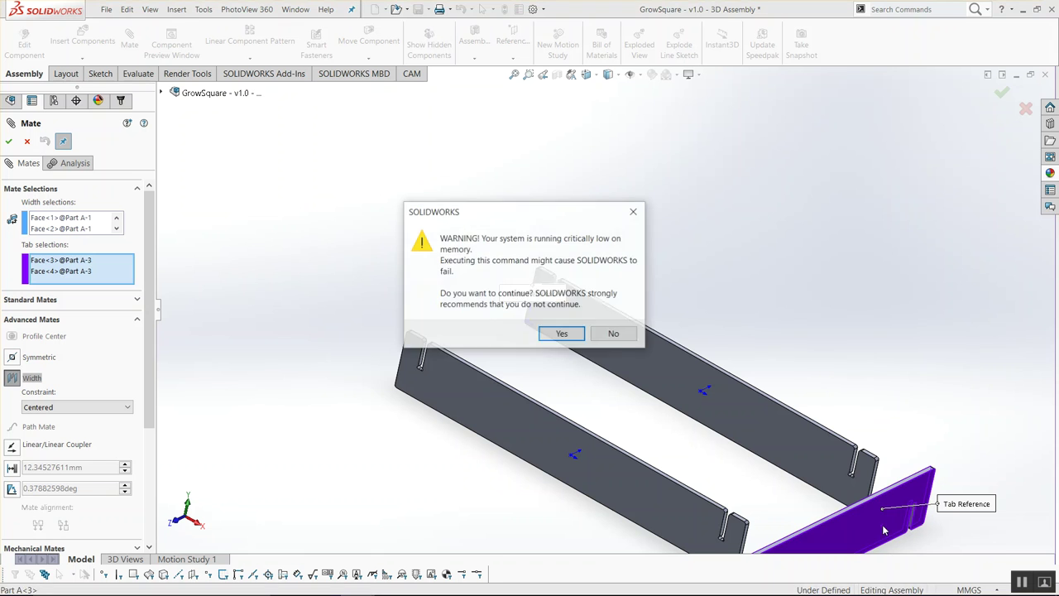
left_click(563, 334)
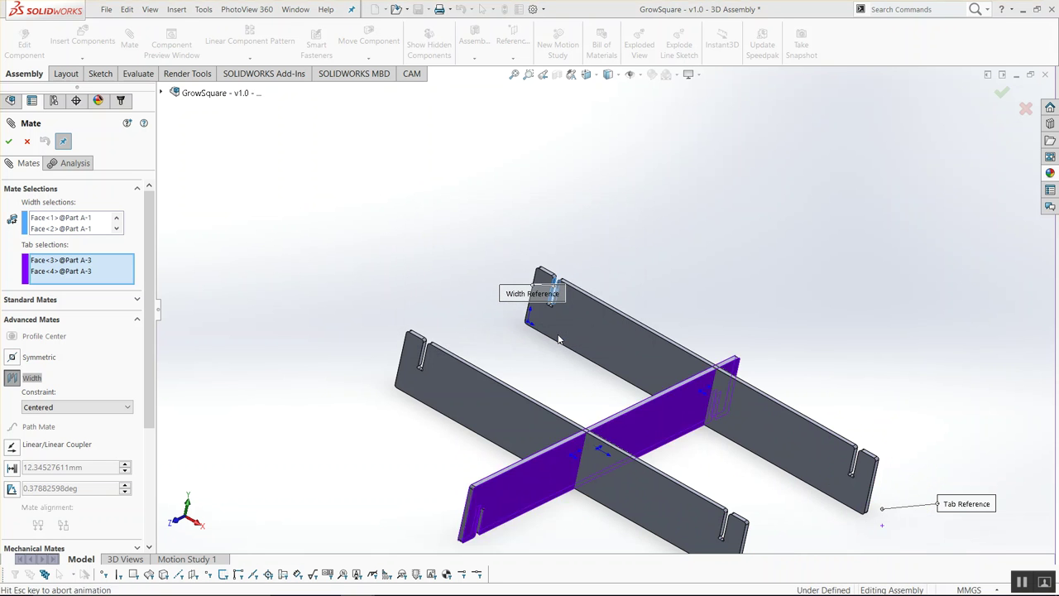
right_click(564, 339)
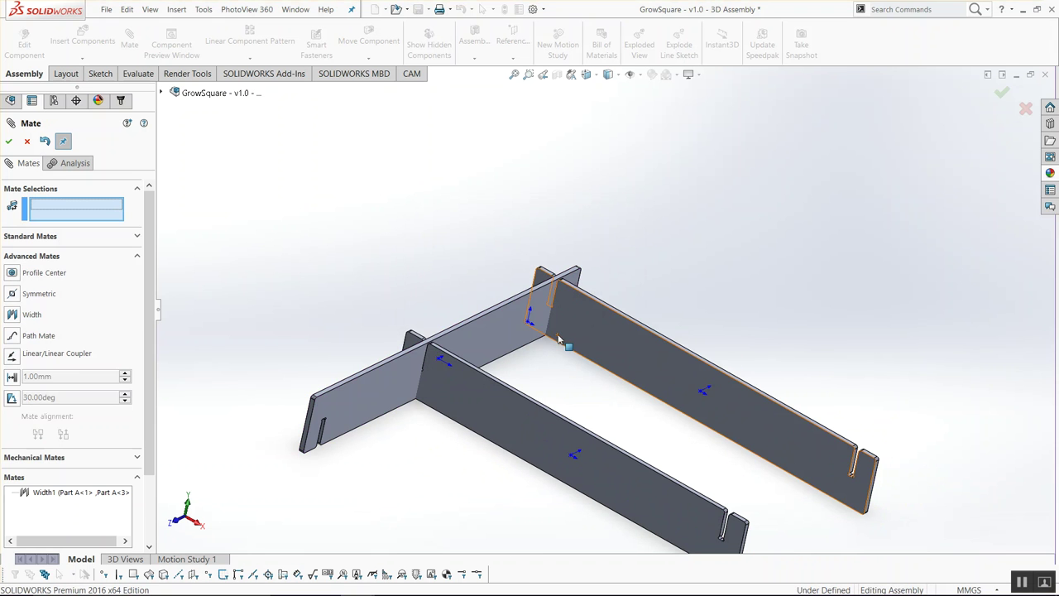
- Add the Width2 mate centring Part A<1> between the walls of Part A<3>'s slot
mouse_move(644, 282)
middle_mouse_down()
mouse_move(618, 293)
mouse_move(579, 269)
middle_mouse_up()
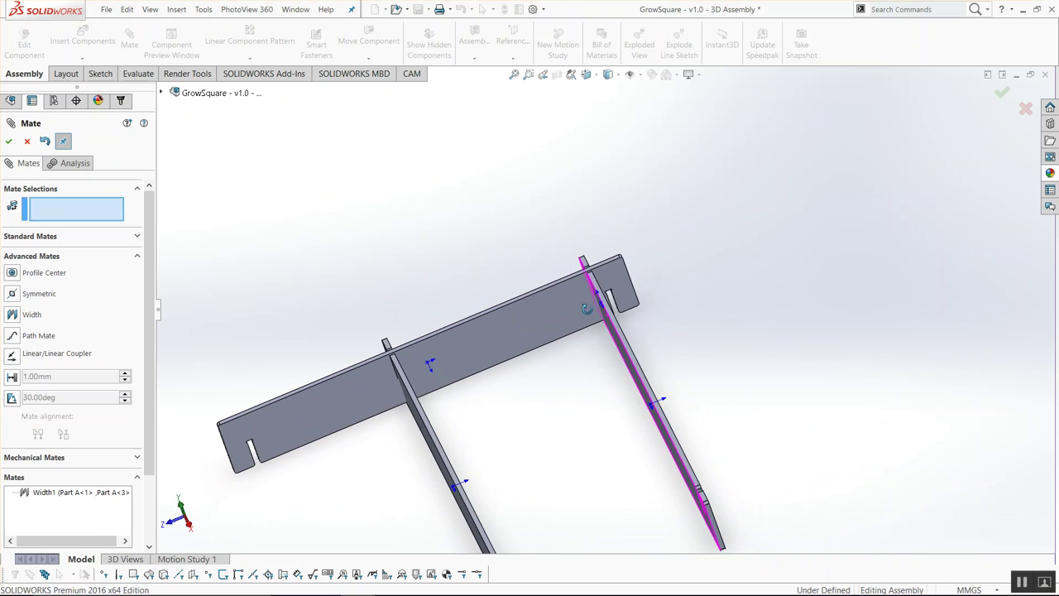
scroll(570, 267, "down", 3)
scroll(567, 264, "down", 2)
left_click_drag(567, 263, 625, 245)
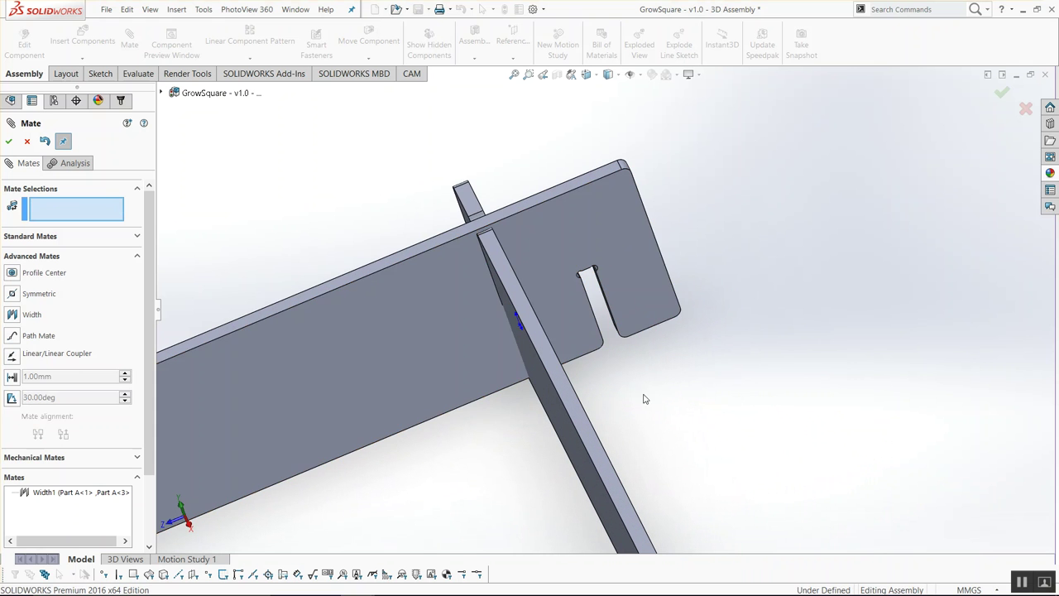
left_click(12, 315)
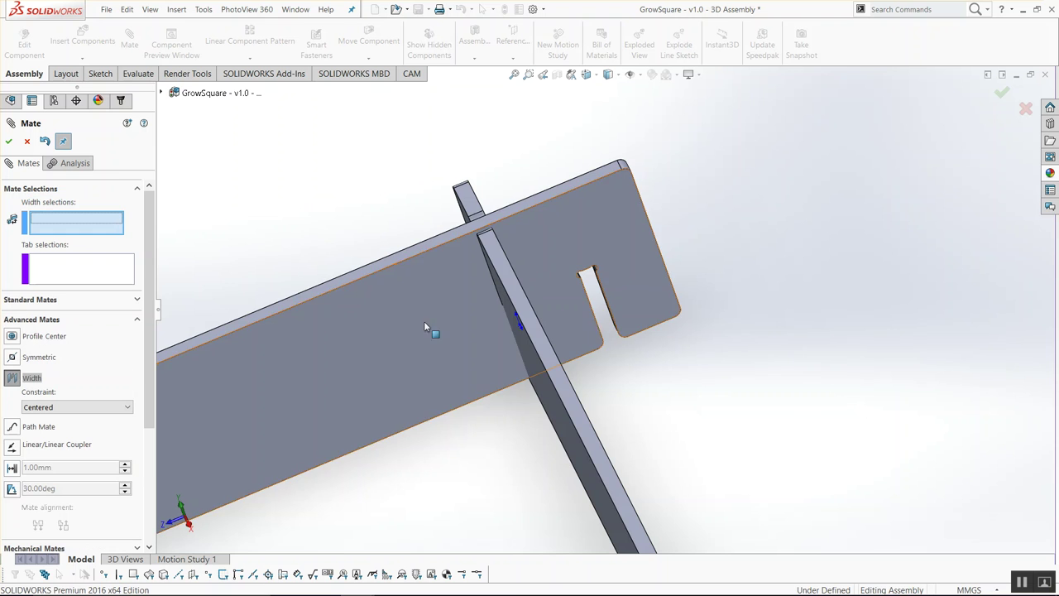
scroll(703, 318, "down", 5)
mouse_move(433, 331)
middle_mouse_down()
mouse_move(456, 222)
mouse_move(496, 207)
mouse_move(406, 274)
middle_mouse_up()
left_click(532, 201)
left_click(451, 209)
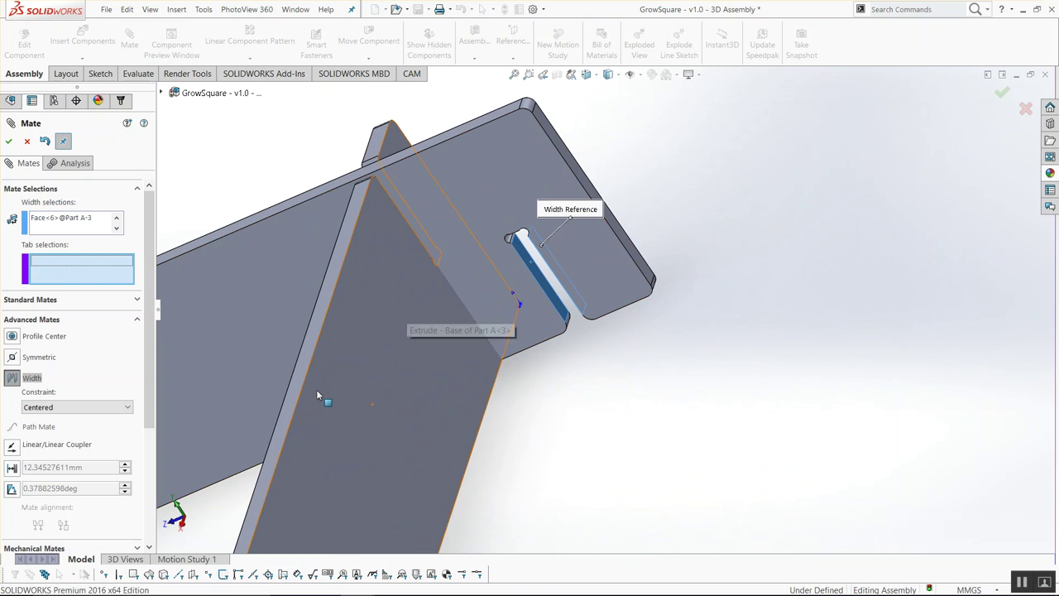
left_click(316, 389)
mouse_move(267, 381)
middle_mouse_down()
mouse_move(625, 273)
mouse_move(585, 291)
middle_mouse_up()
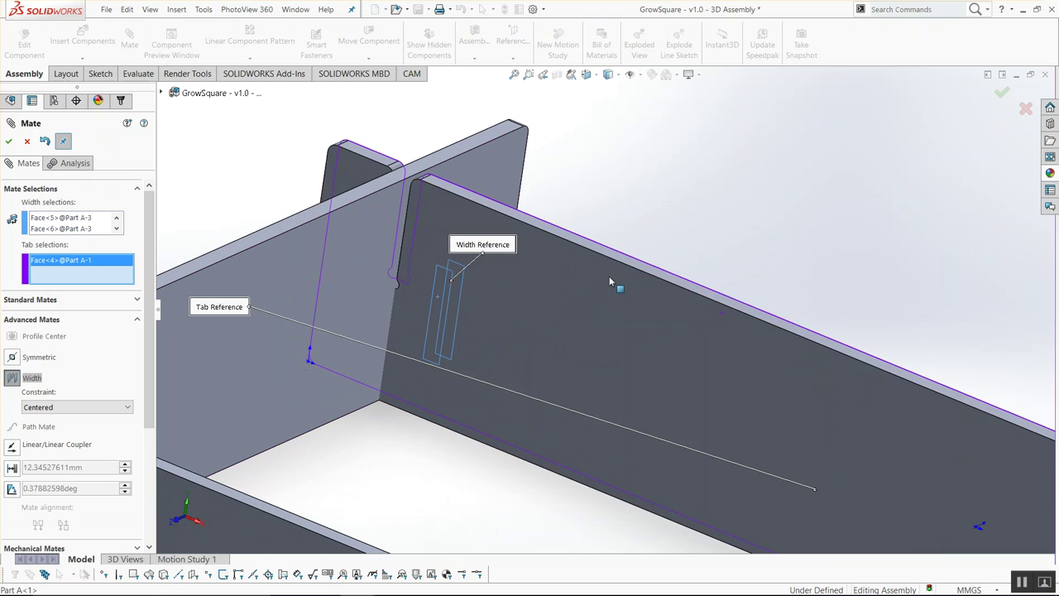
left_click(608, 277)
right_click(609, 282)
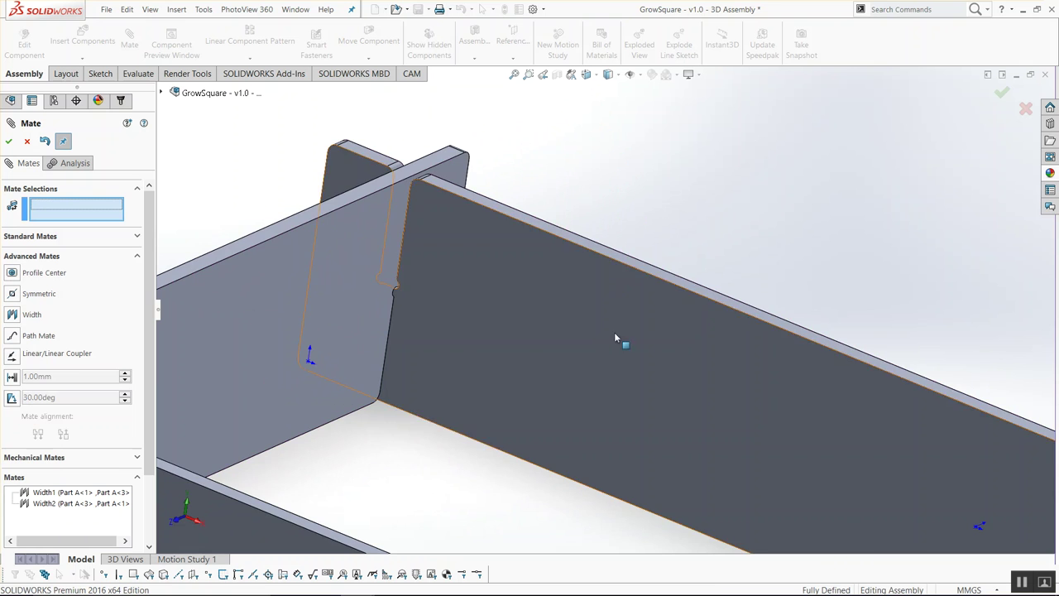
- Add the Width3 mate locking Part A<3> into Part A<2>'s slot
scroll(614, 332, "up", 3)
scroll(629, 388, "up", 3)
left_click_drag(570, 374, 439, 465)
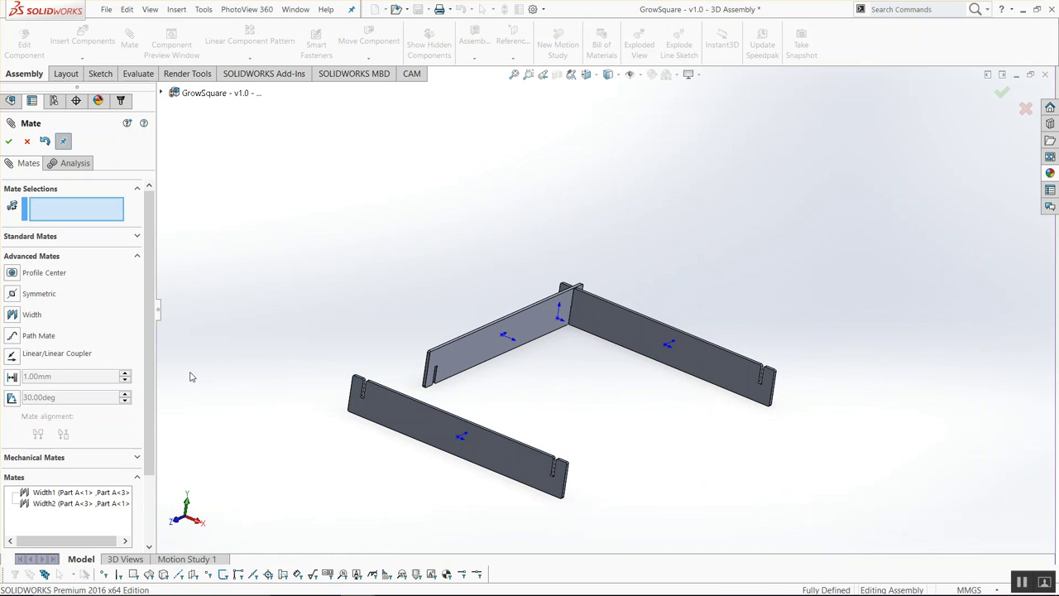
scroll(444, 378, "down", 2)
scroll(445, 378, "down", 2)
scroll(413, 356, "down", 2)
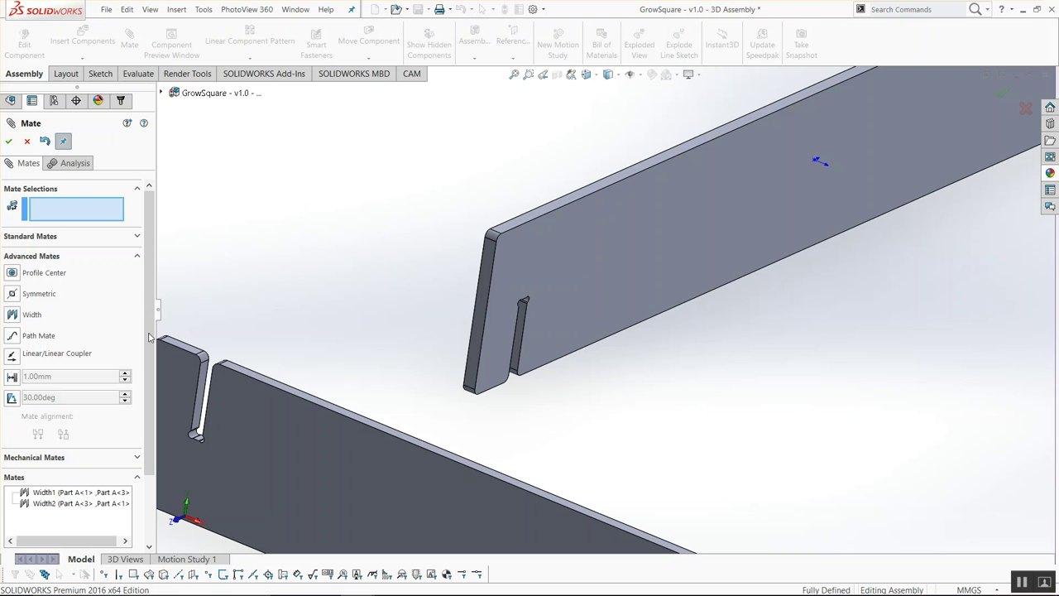
left_click(24, 318)
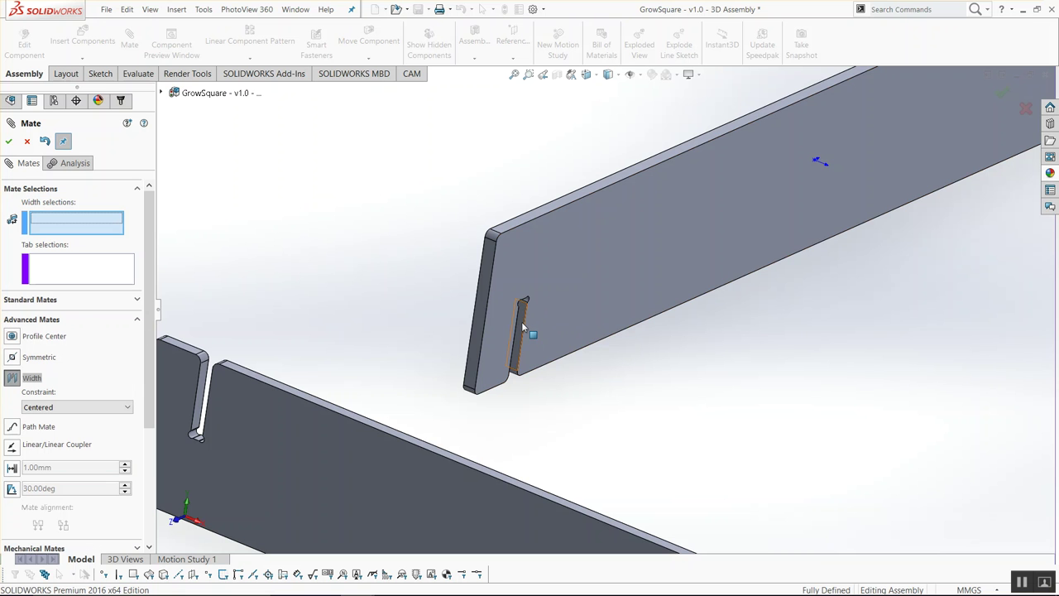
left_click(521, 322)
middle_click_drag(521, 323, 488, 356)
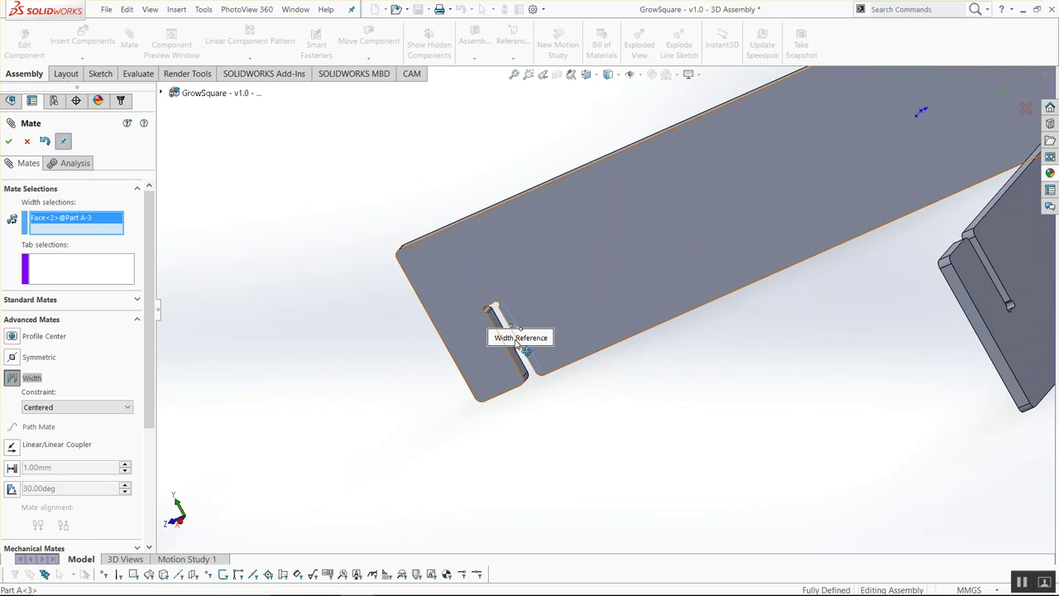
scroll(519, 384, "down", 3)
left_click(552, 362)
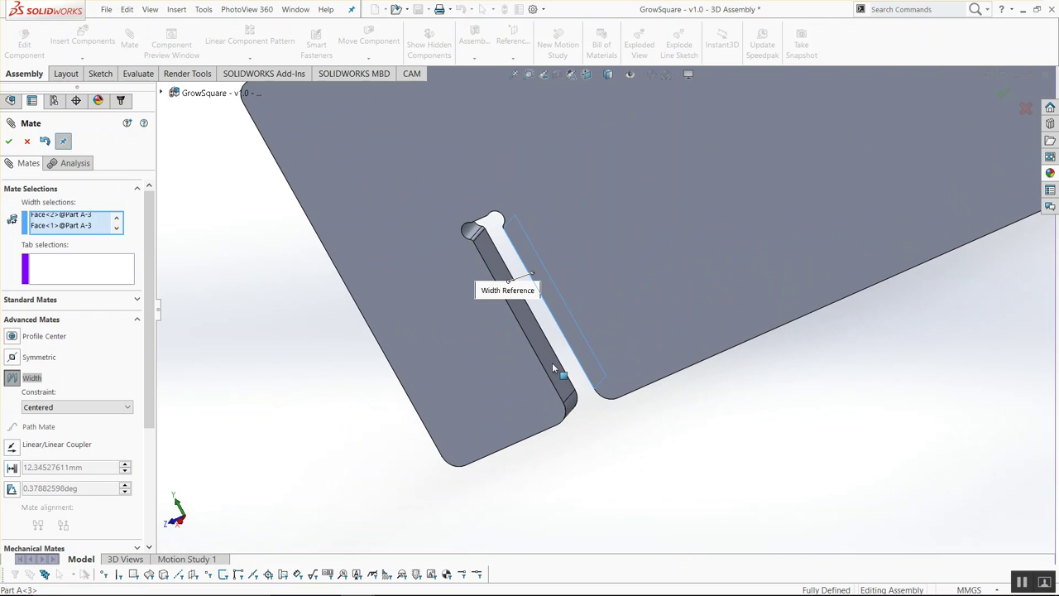
scroll(505, 405, "up", 3)
scroll(467, 426, "up", 2)
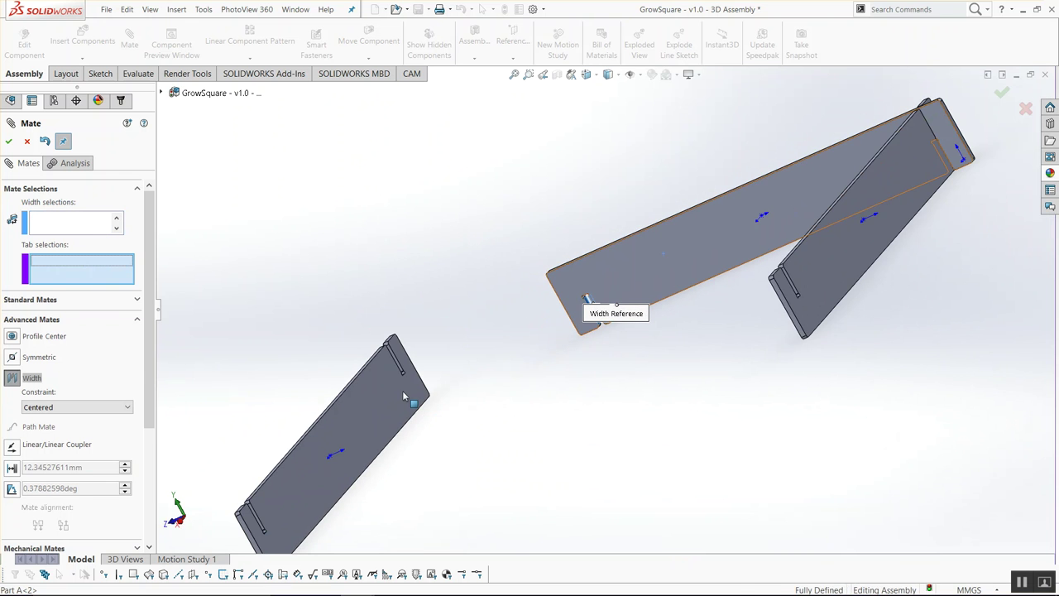
left_click(343, 369)
middle_click_drag(343, 369, 408, 362)
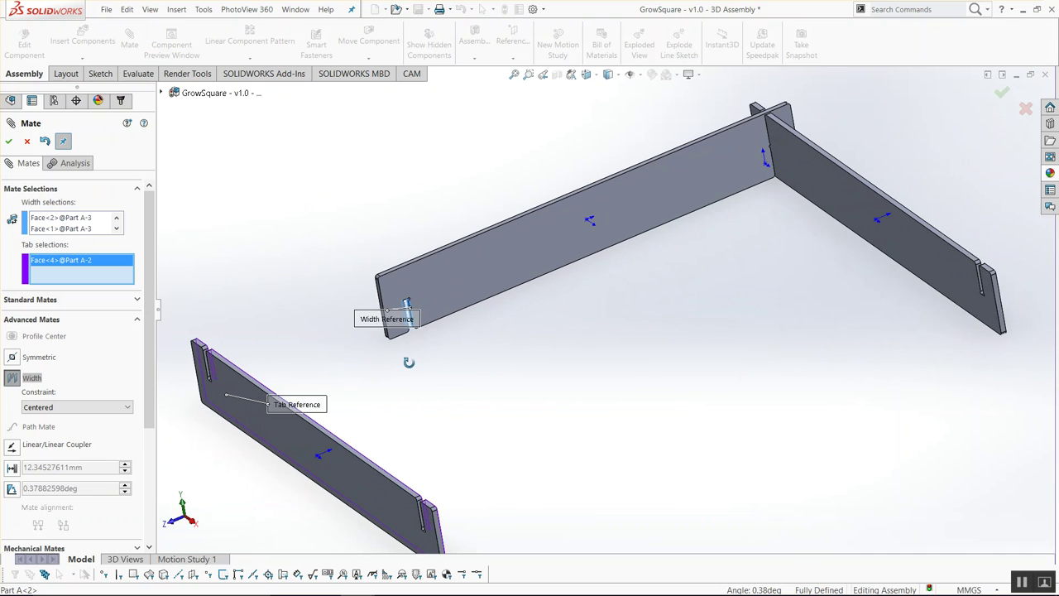
left_click(218, 394)
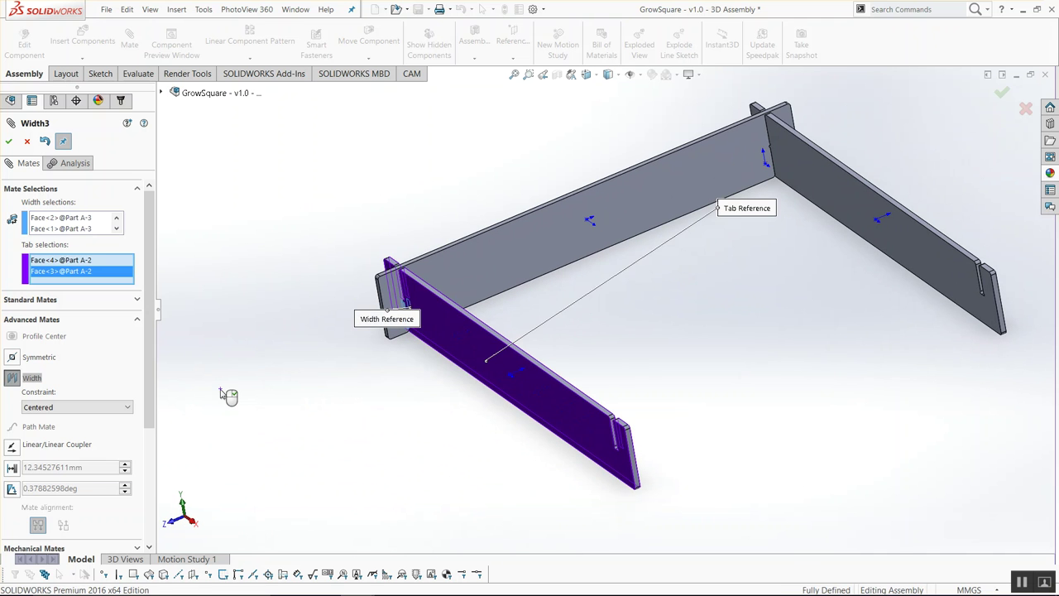
right_click(228, 395)
- Inspect the frame from above and in 3D to confirm the boards are locked
middle_click_drag(441, 383, 484, 292)
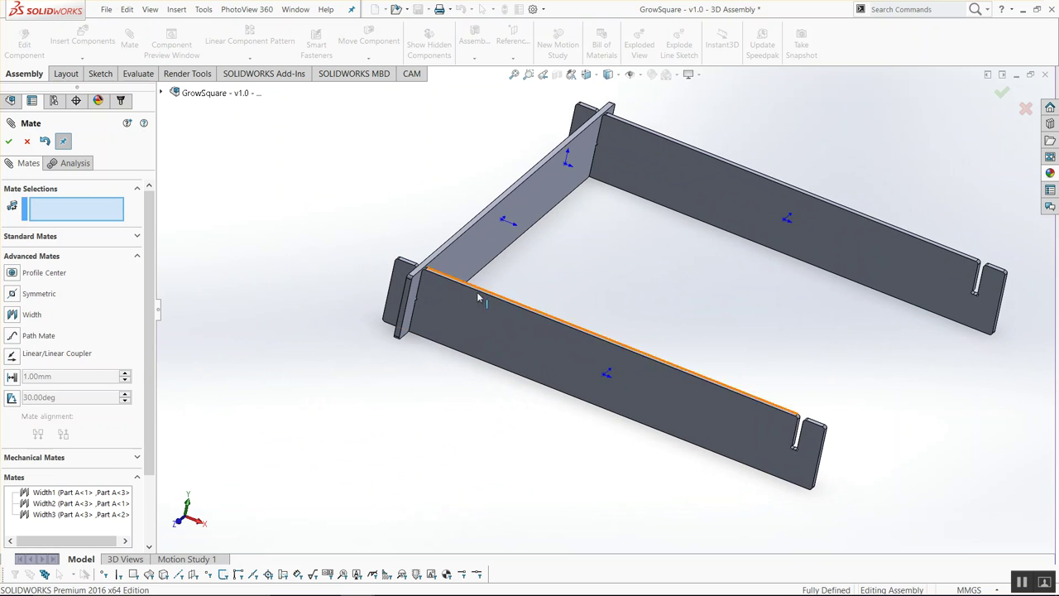
left_click_drag(521, 335, 590, 352)
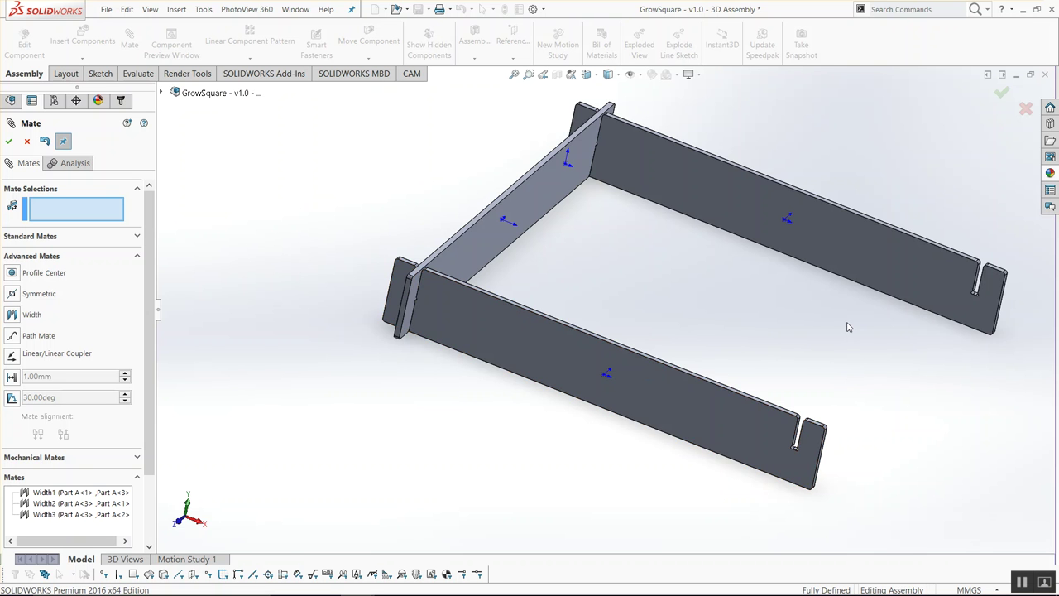
key("ctrl+5")
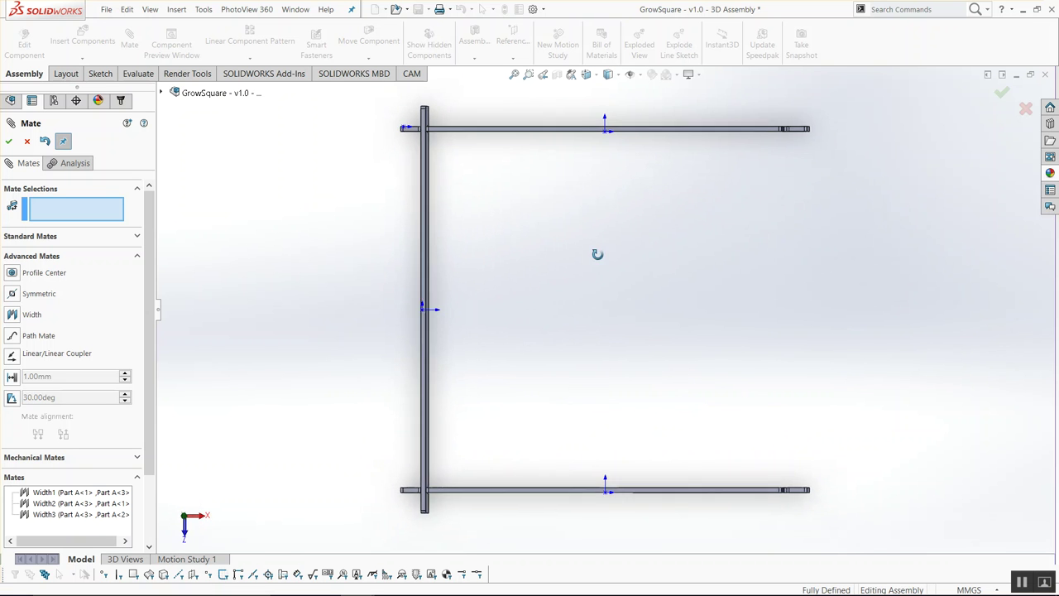
middle_click_drag(600, 269, 576, 187)
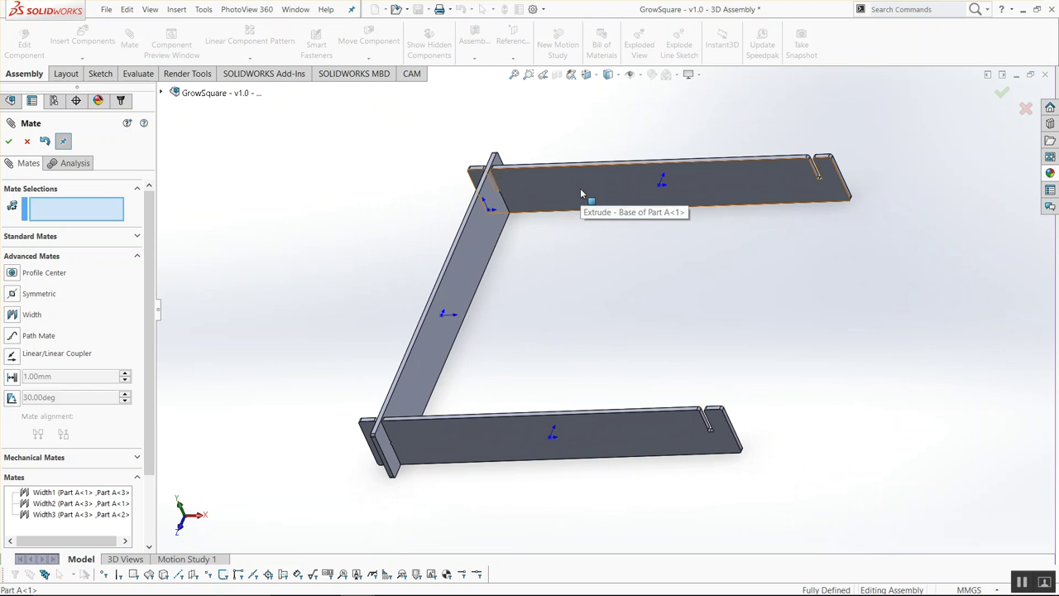
left_click_drag(582, 191, 638, 245)
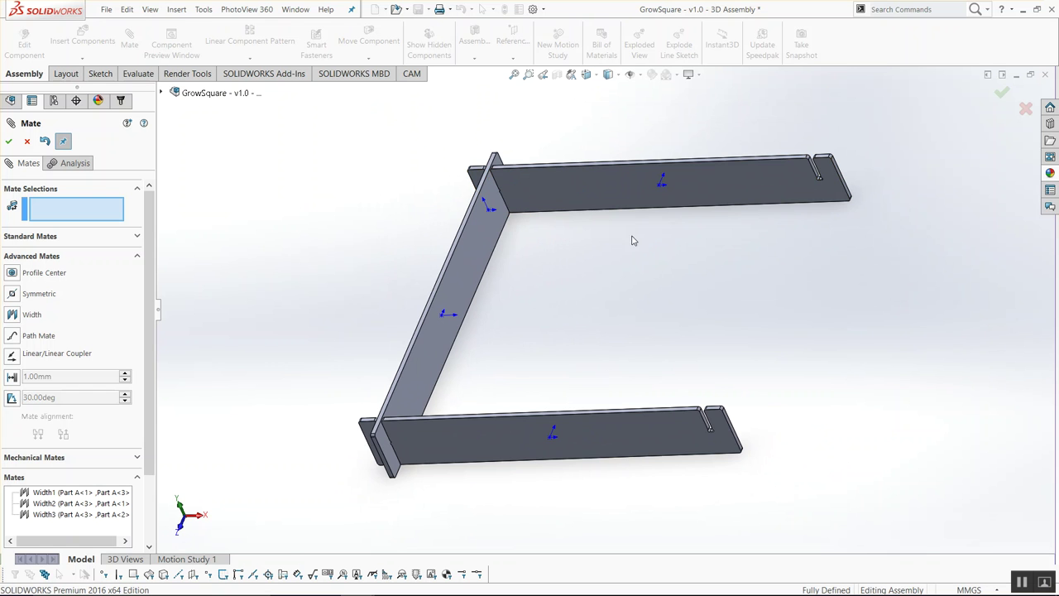
- Place a copy of the left board out to the right as fourth board Part A<4>
left_click(26, 141)
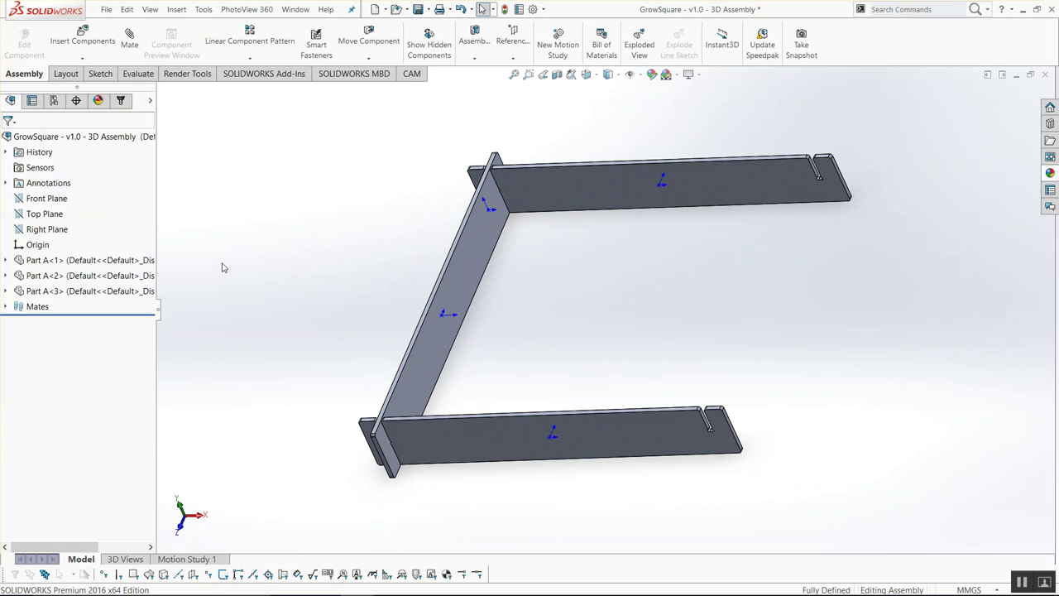
mouse_move(432, 378)
left_mouse_down()
mouse_move(469, 396)
mouse_move(815, 324)
left_mouse_up()
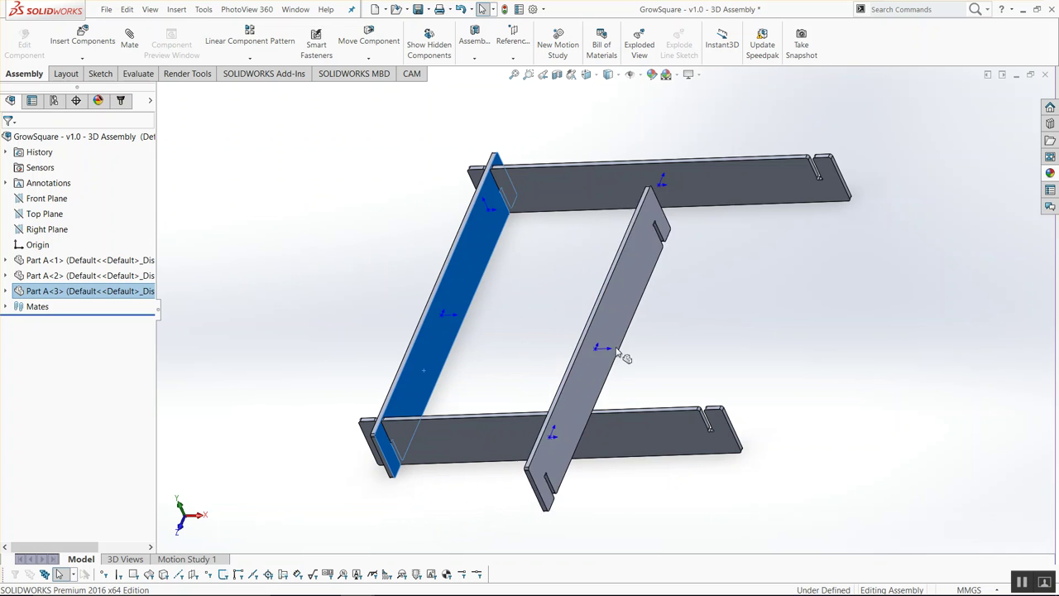
key("Escape")
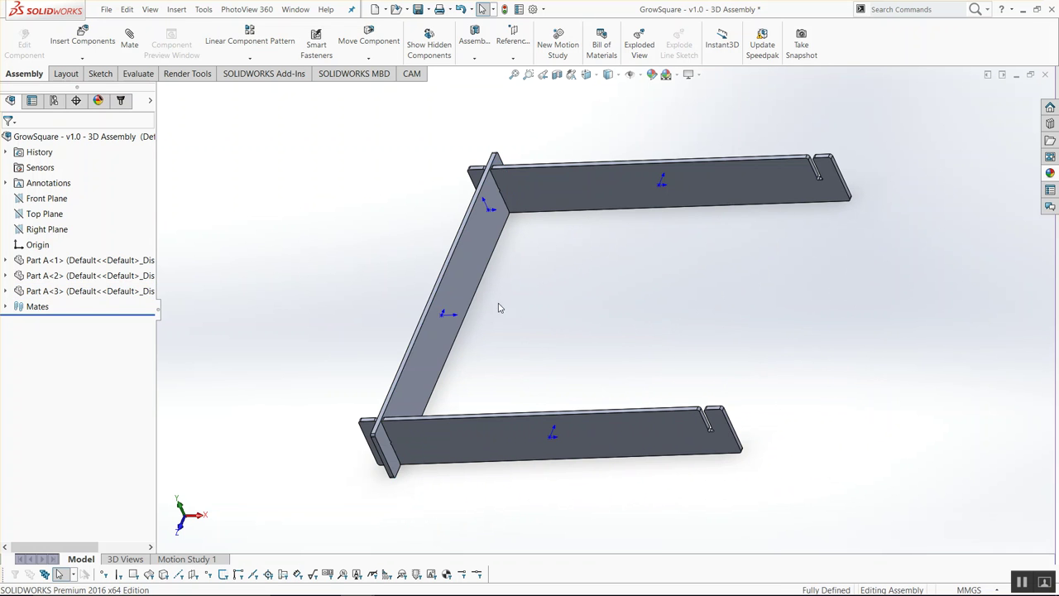
left_click_drag(424, 342, 870, 308)
key("Escape")
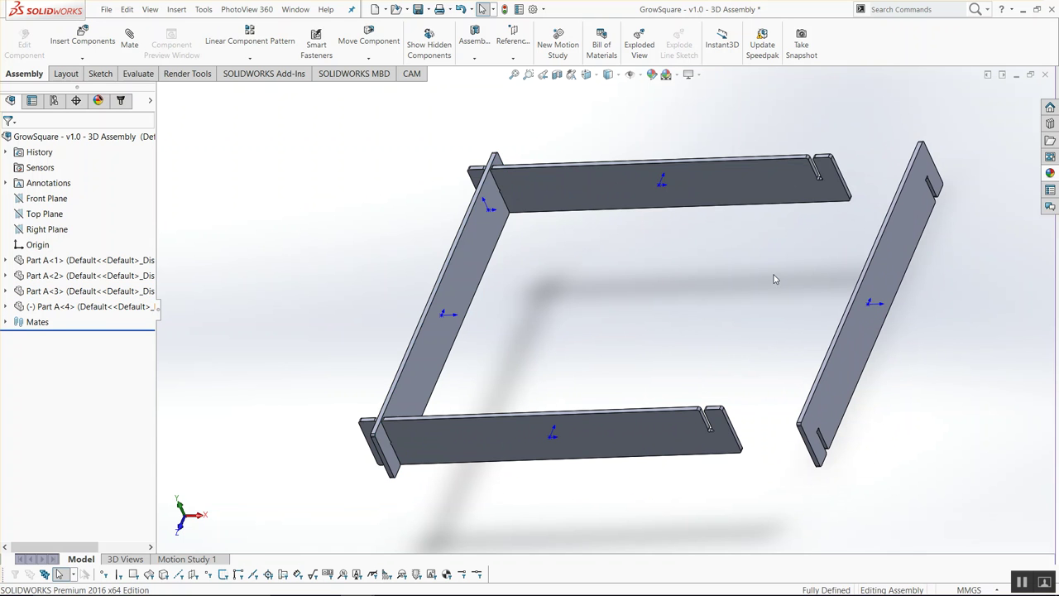
- Mate the fourth board's long top edge to the Top Plane
left_click(133, 41)
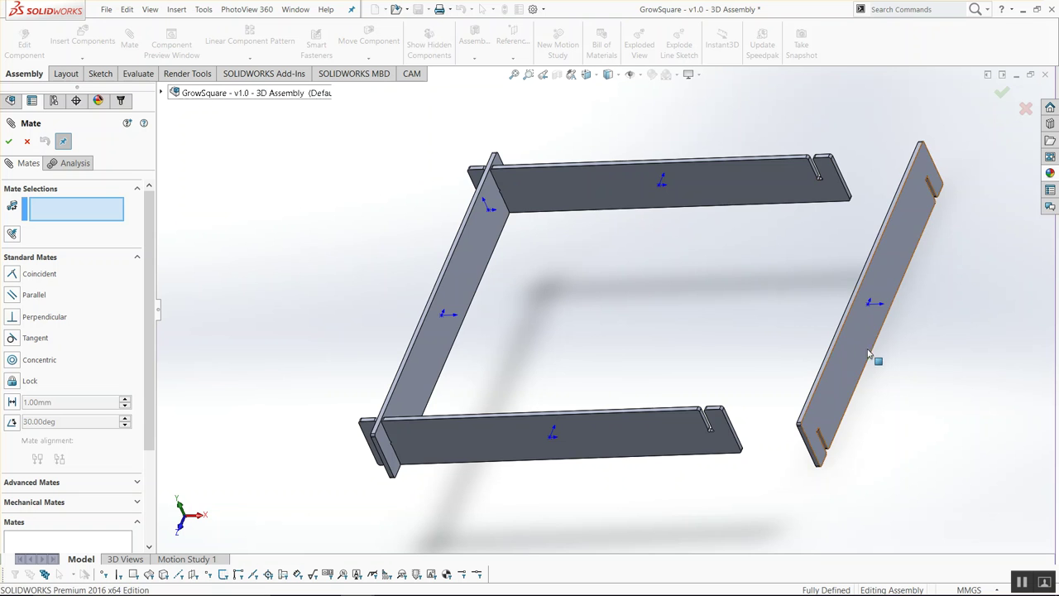
middle_click_drag(872, 350, 829, 288)
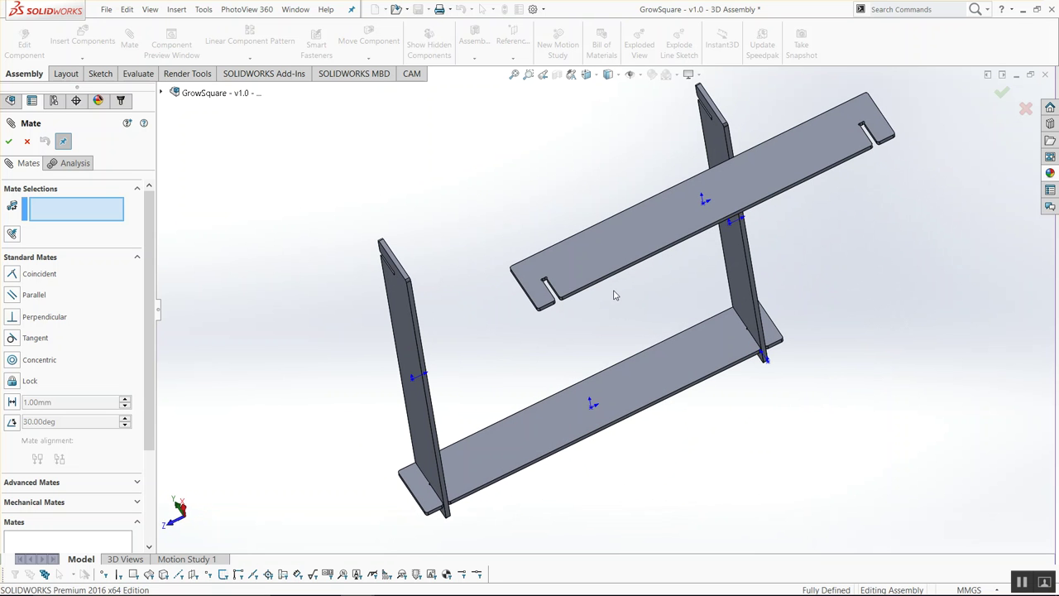
left_click(28, 142)
scroll(584, 317, "down", 3)
scroll(491, 243, "down", 3)
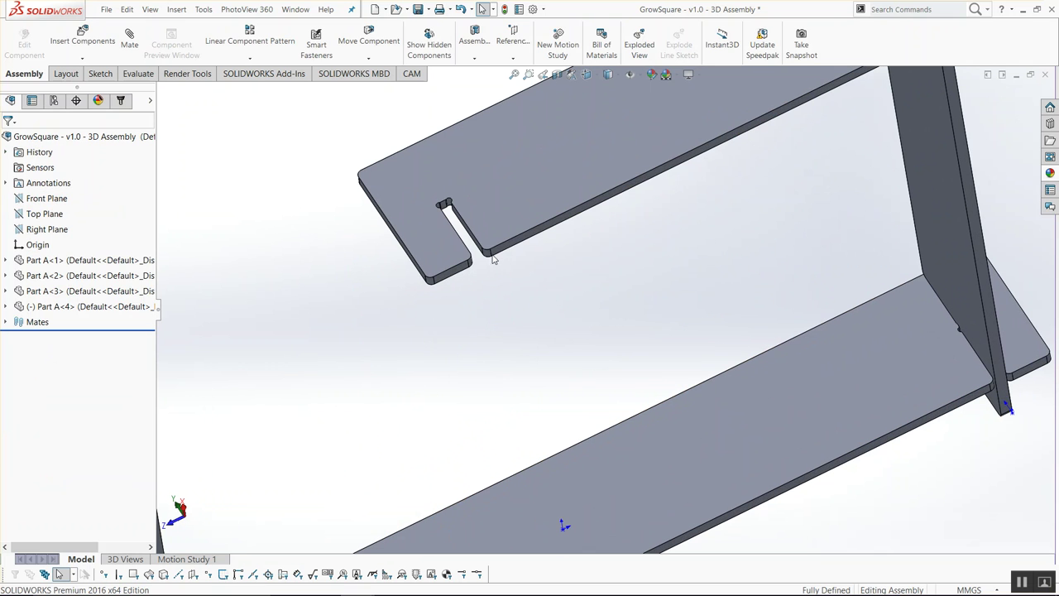
left_click(517, 242)
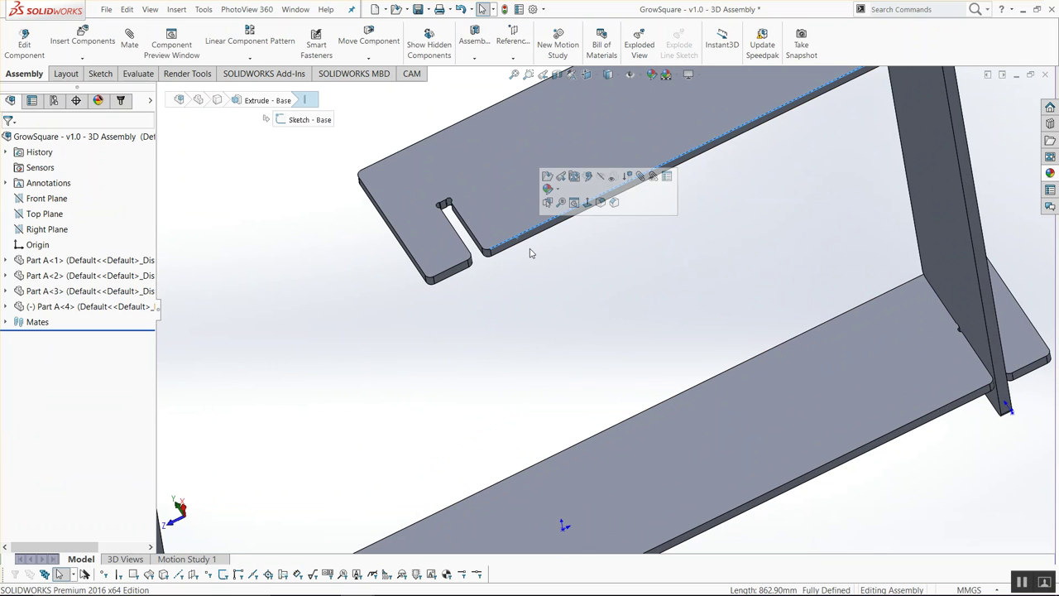
left_click(525, 247)
scroll(531, 255, "down", 2)
left_click(553, 232)
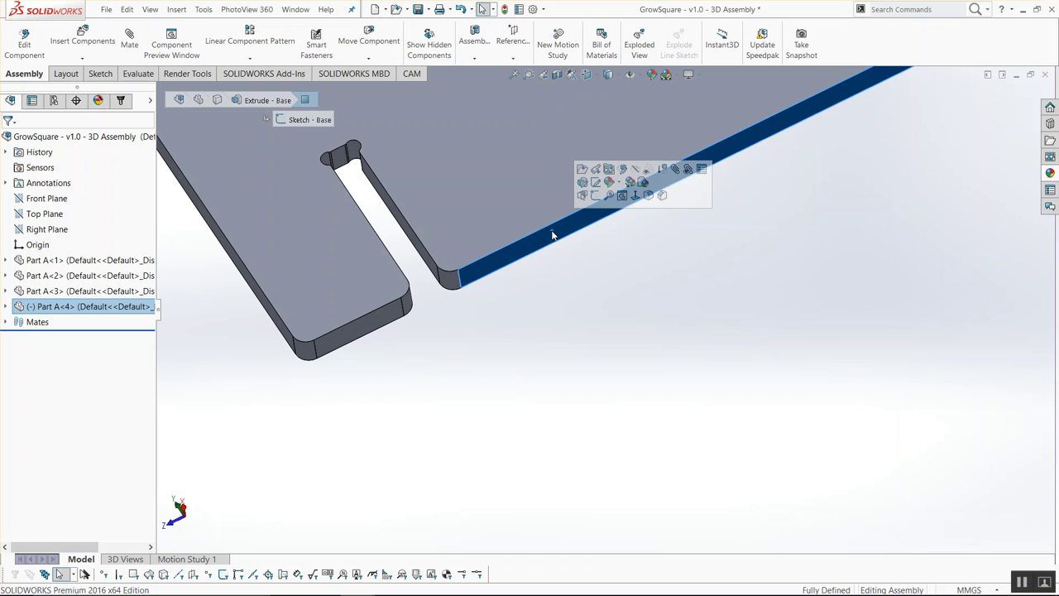
left_click(45, 214, "ctrl")
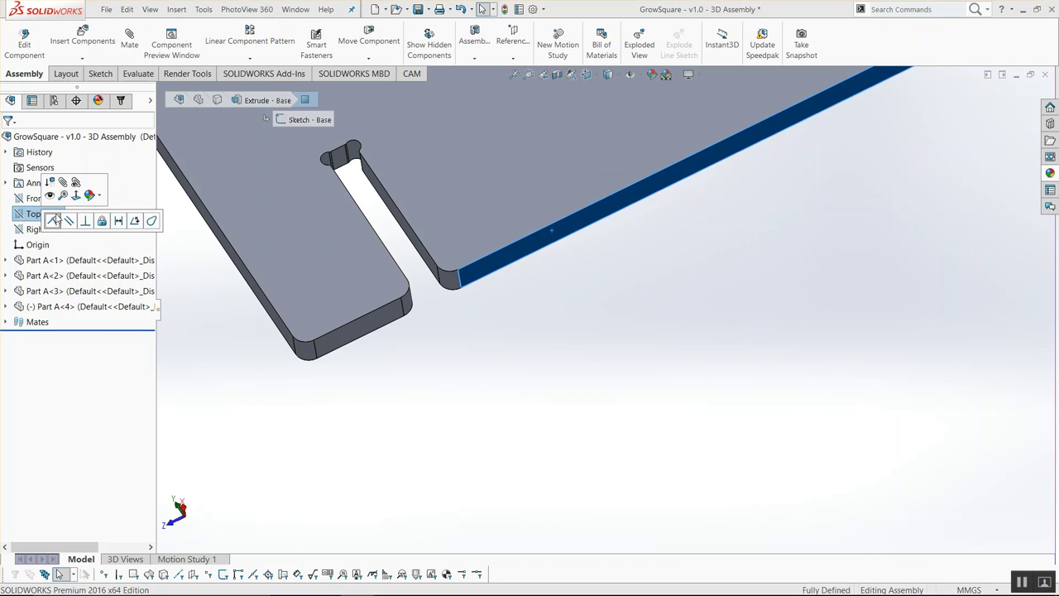
left_click(52, 221)
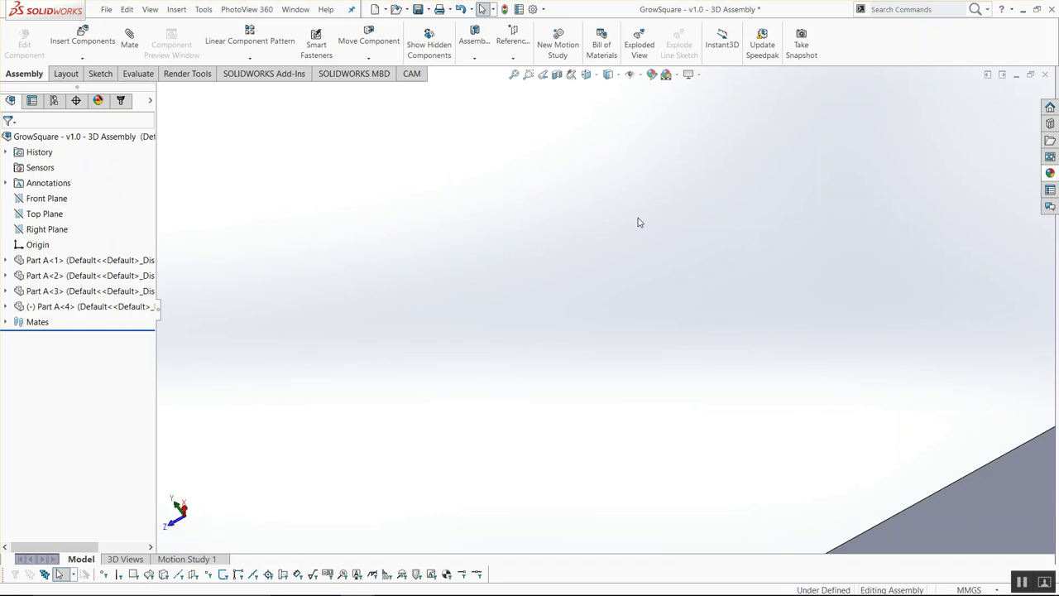
- Orbit to a tilted 3D view and inspect Part A<4> beside the top board
key("ctrl+5")
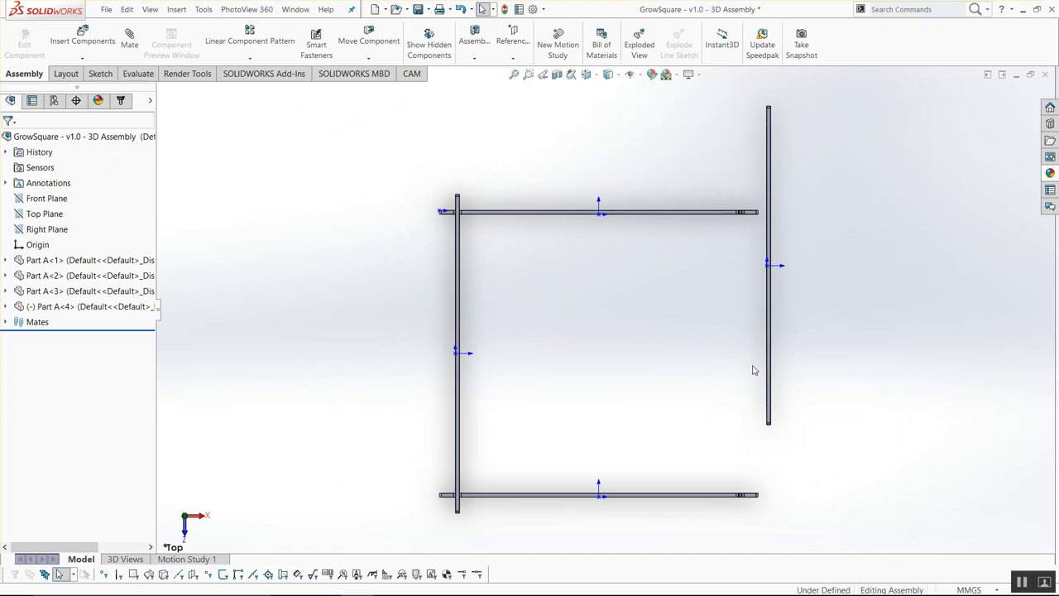
middle_click_drag(754, 402, 751, 289)
left_click(760, 302)
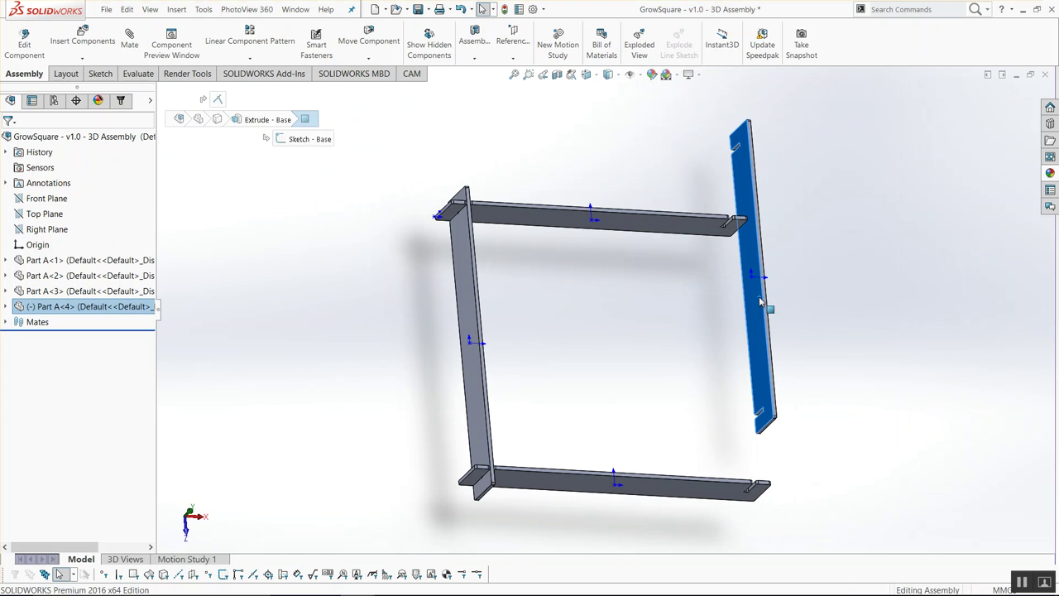
left_click(695, 231, "ctrl")
left_click(763, 223)
left_click(704, 316)
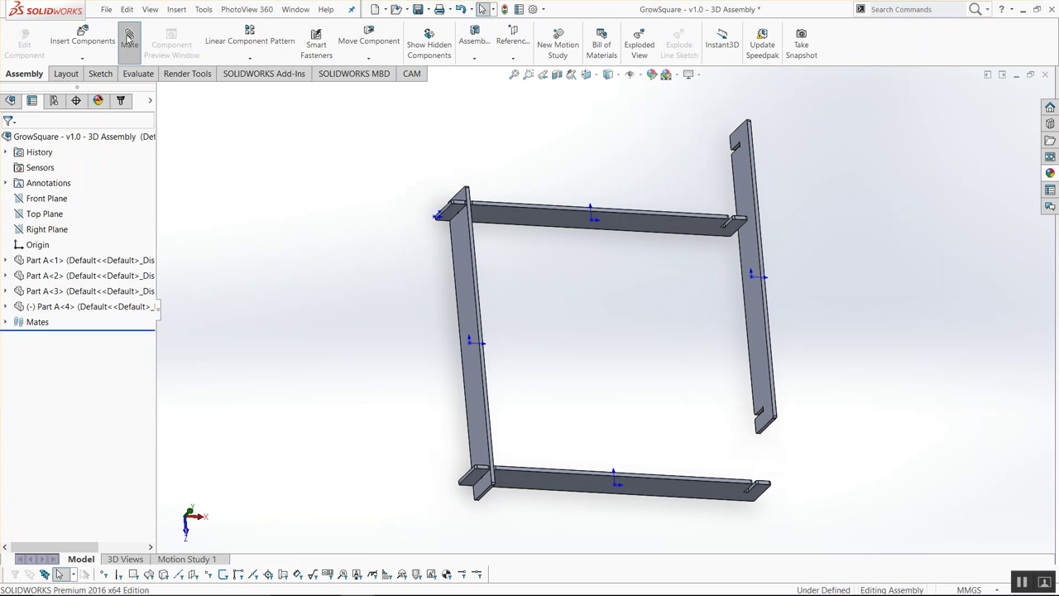
- Add the Width4 mate centring Part A<4> in the top board's slot, accepting the warning
left_click(129, 38)
left_click(138, 256)
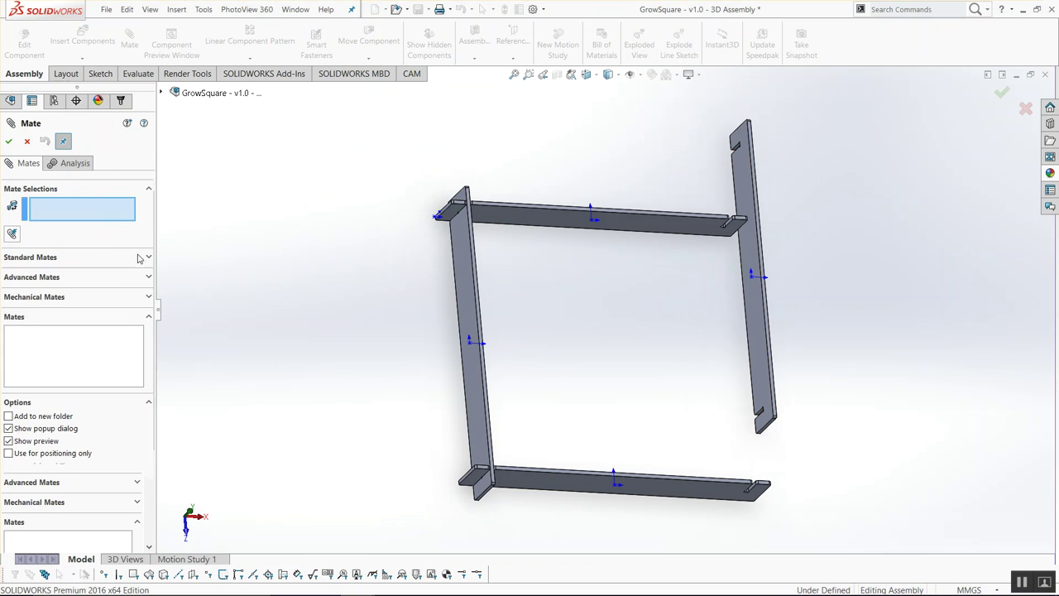
left_click(137, 256)
left_click(11, 315)
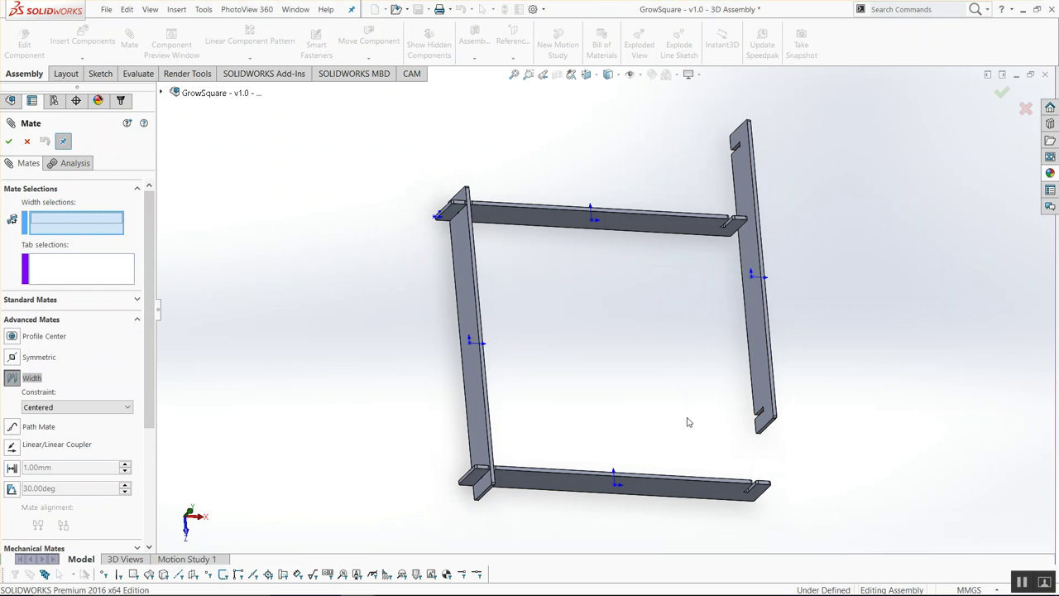
scroll(749, 273, "down", 3)
scroll(683, 256, "down", 3)
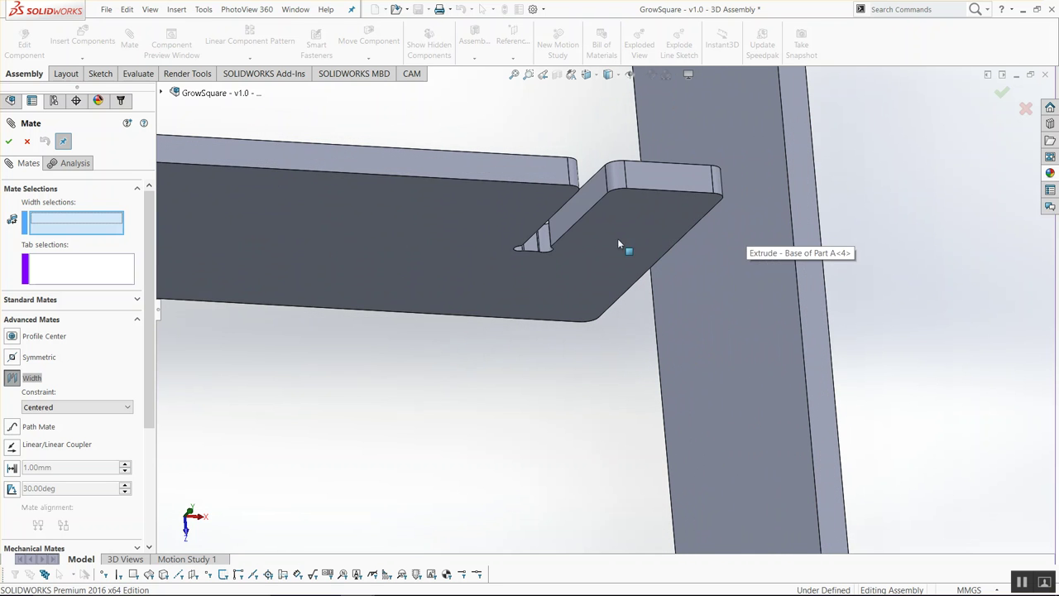
left_click(592, 196)
middle_click_drag(589, 240, 518, 190)
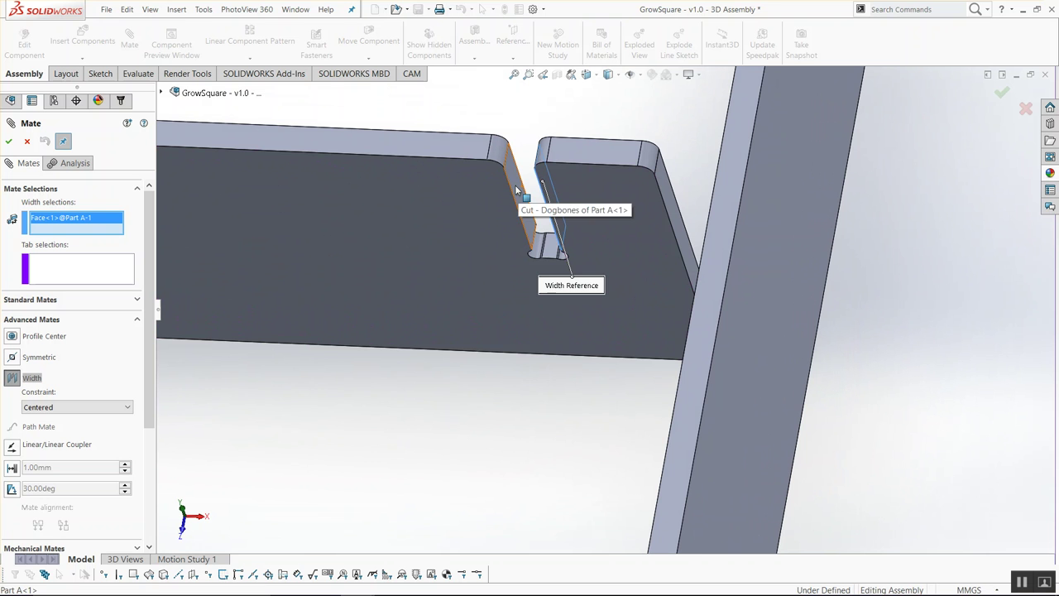
left_click(515, 185)
left_click(741, 288)
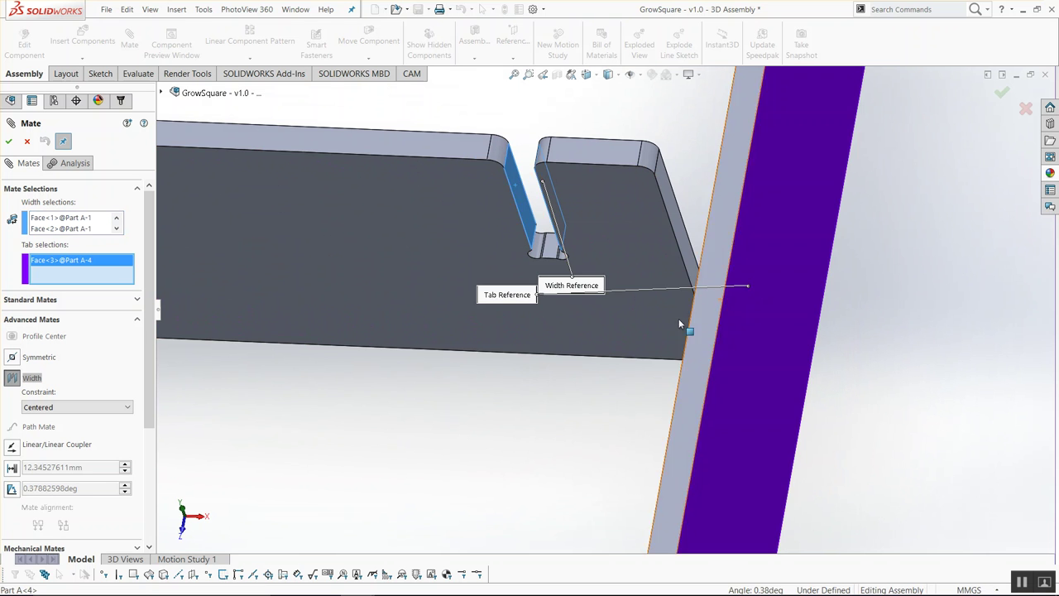
middle_click_drag(740, 287, 768, 339)
left_click(856, 345)
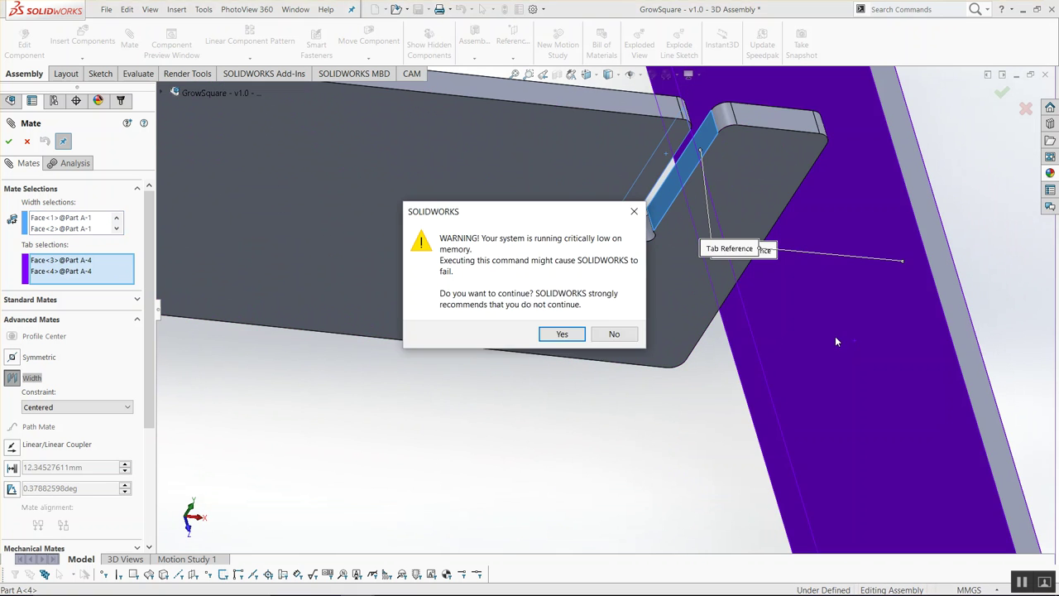
left_click(555, 334)
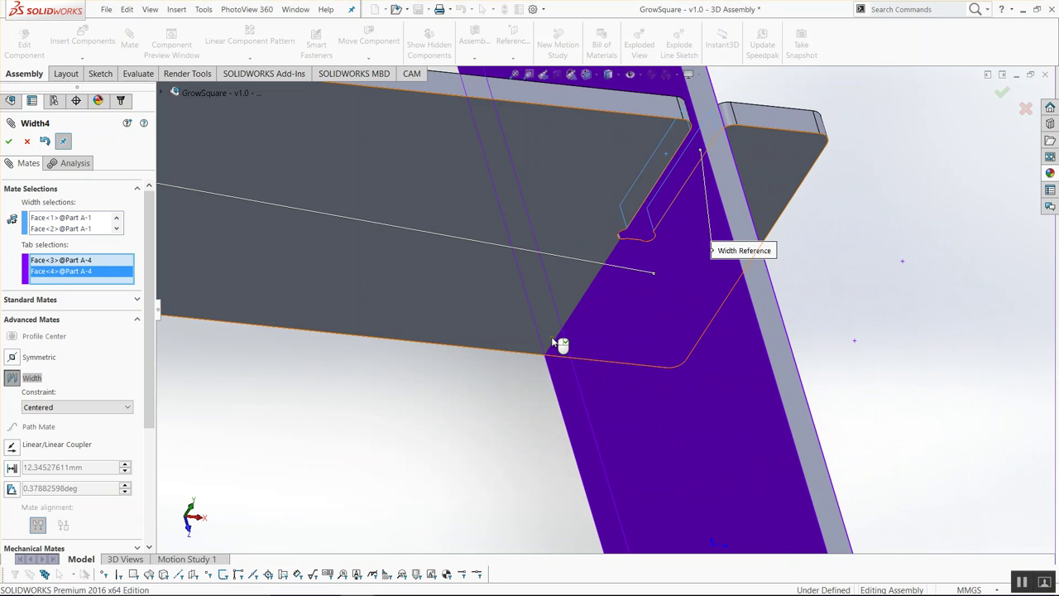
- Add the Width5 mate centring the top board in Part A<4>'s slot
scroll(557, 336, "up", 5)
scroll(544, 160, "down", 3)
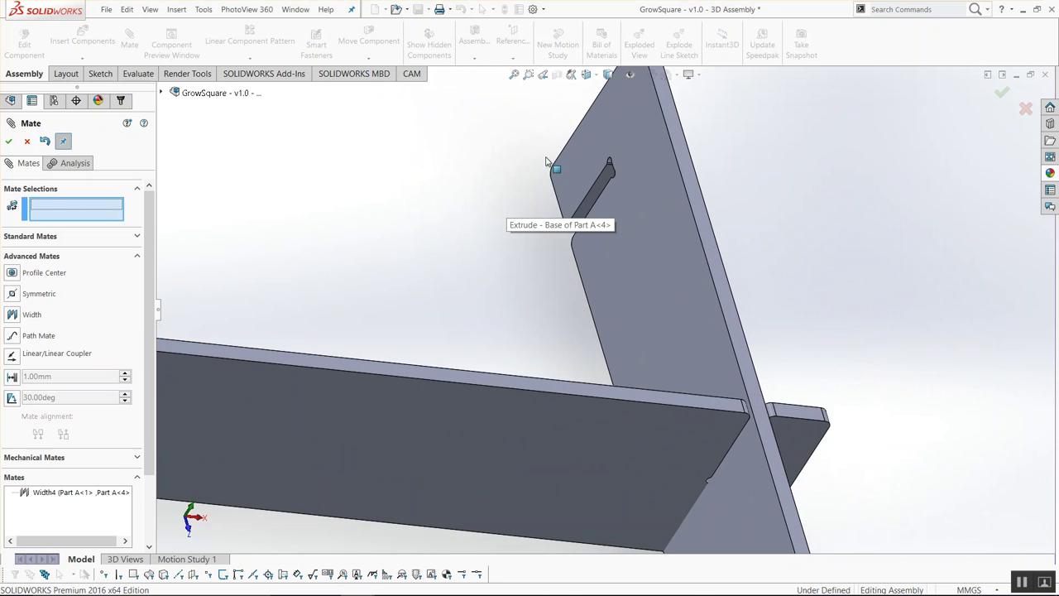
scroll(484, 207, "down", 3)
left_click(13, 314)
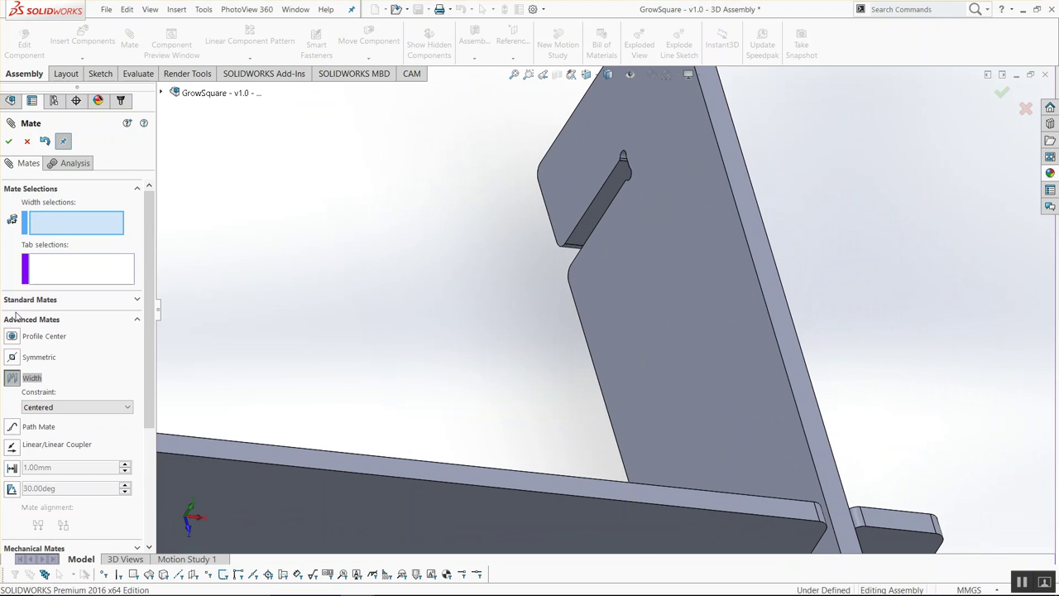
left_click(600, 215)
middle_click_drag(480, 260, 383, 161)
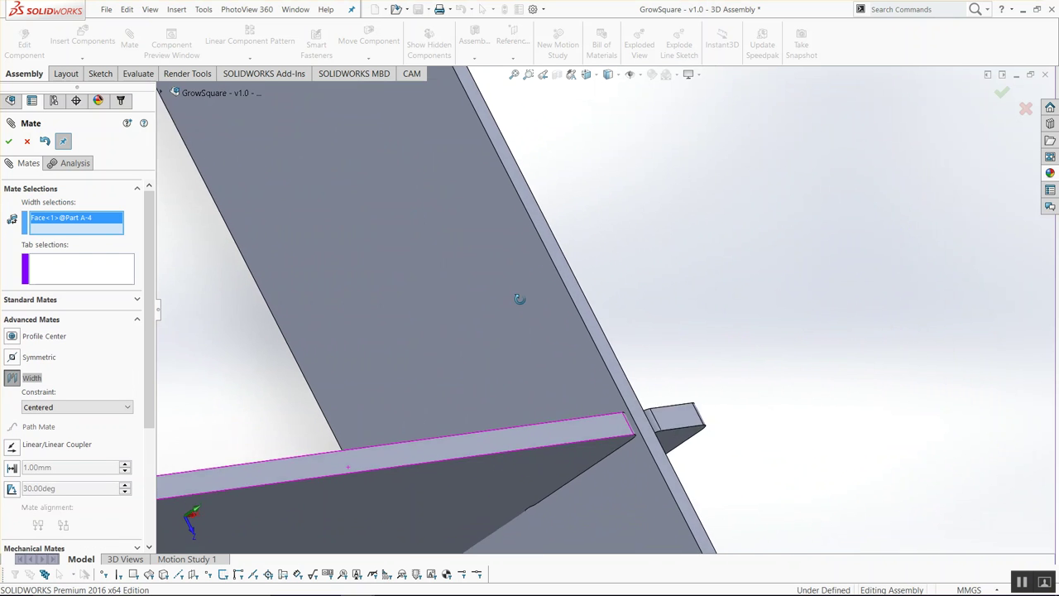
scroll(382, 173, "down", 2)
scroll(418, 211, "down", 3)
left_click(464, 205)
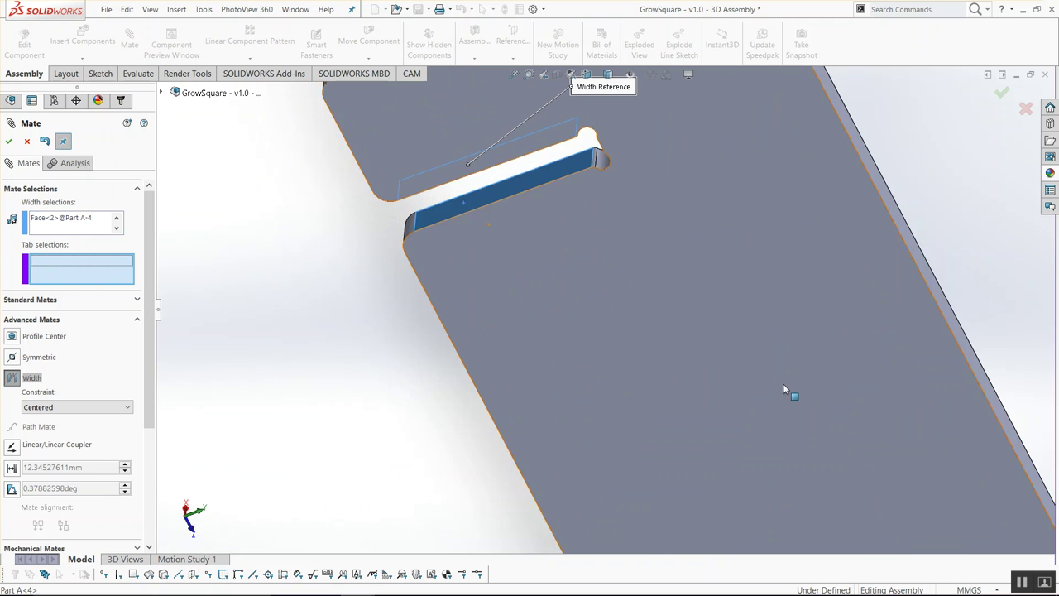
scroll(764, 360, "up", 4)
scroll(744, 413, "up", 2)
left_click(667, 441)
mouse_move(710, 485)
middle_mouse_down()
mouse_move(918, 505)
mouse_move(784, 450)
middle_mouse_up()
scroll(785, 450, "down", 5)
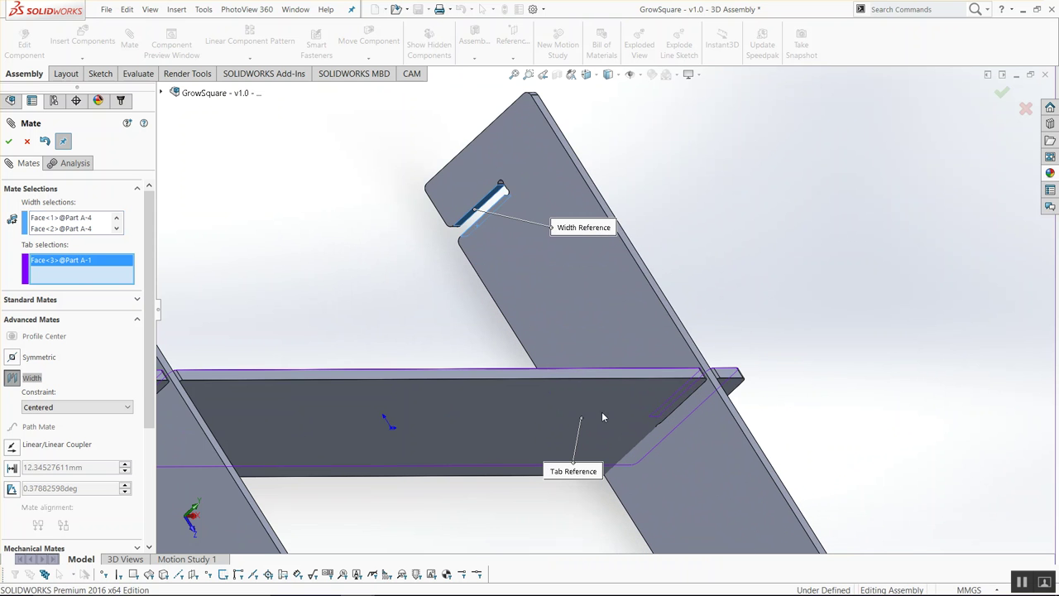
key("Return")
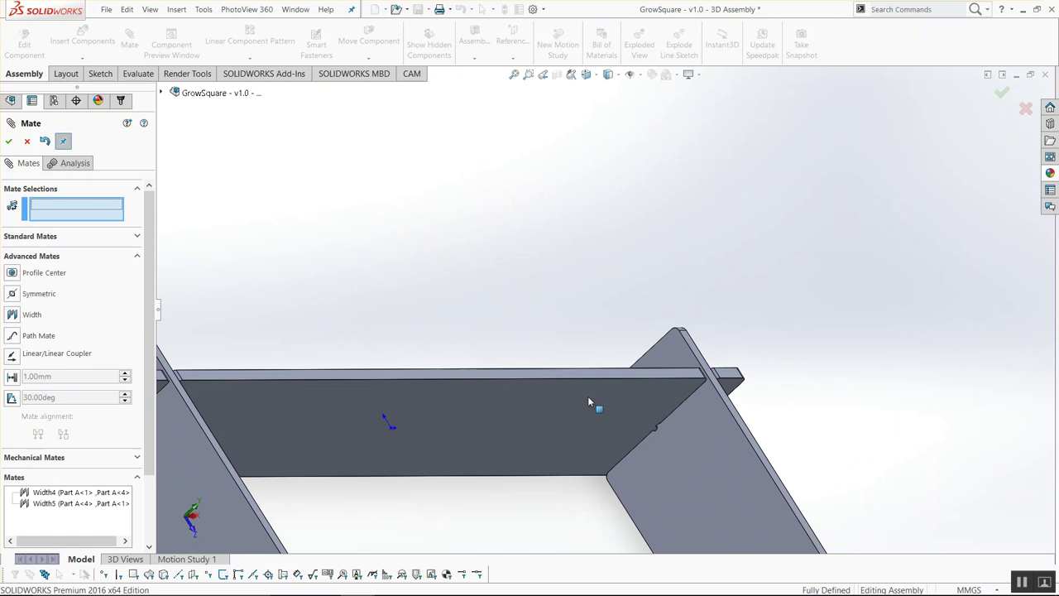
- Finish adding mates and review the frame in isometric and top-down views
scroll(635, 484, "up", 5)
key("ctrl+5")
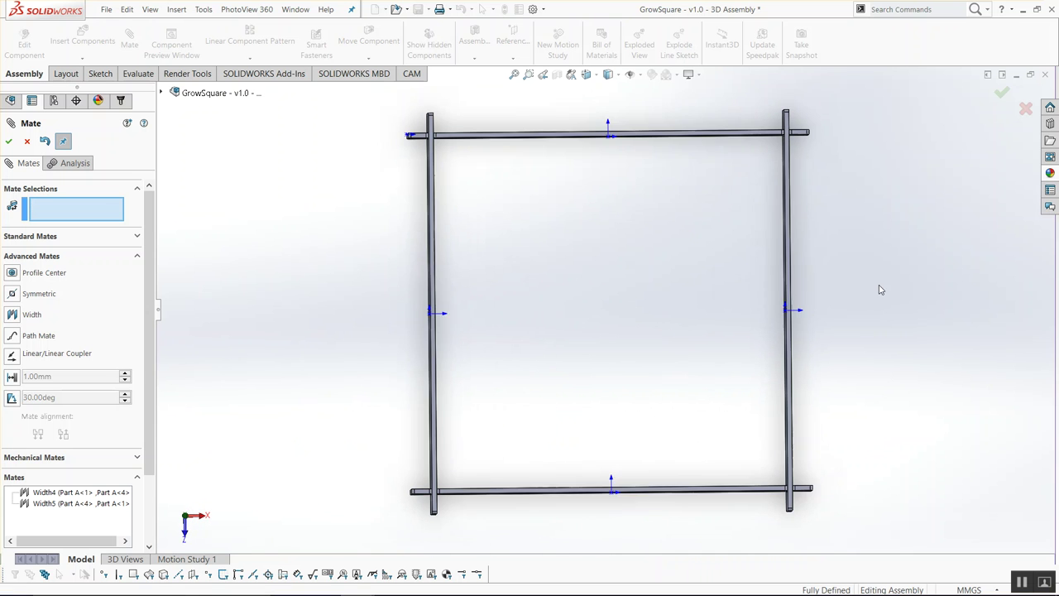
left_click(9, 142)
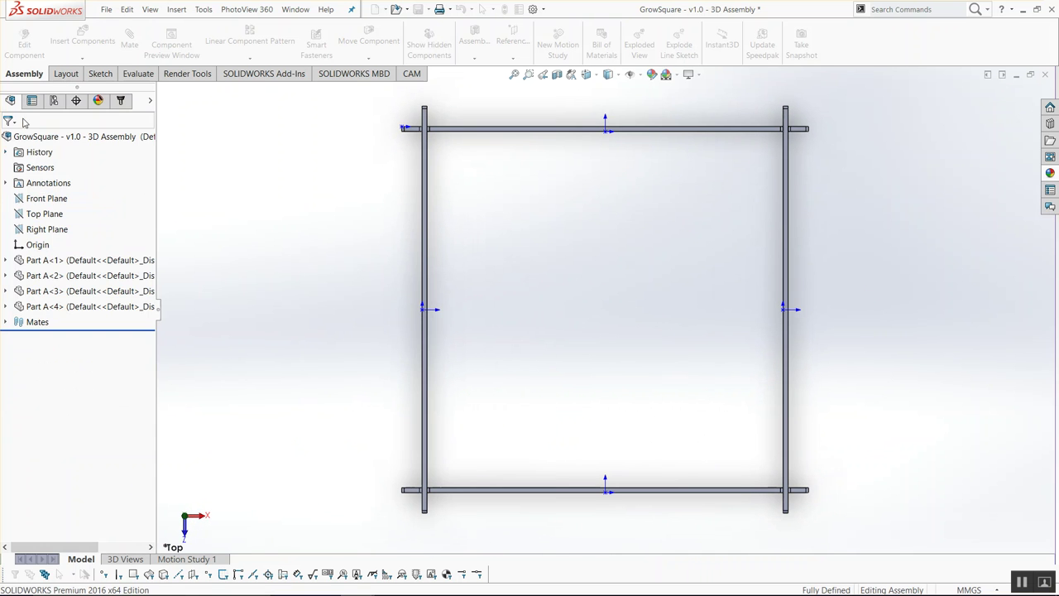
left_click(585, 74)
left_click(705, 427)
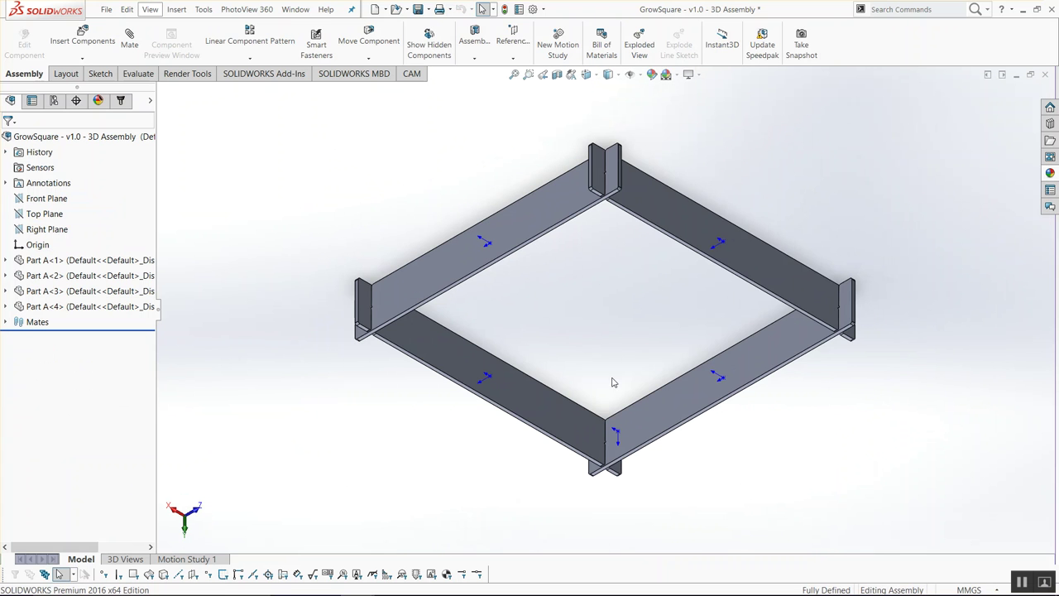
middle_click_drag(613, 379, 623, 254)
key("ctrl+5")
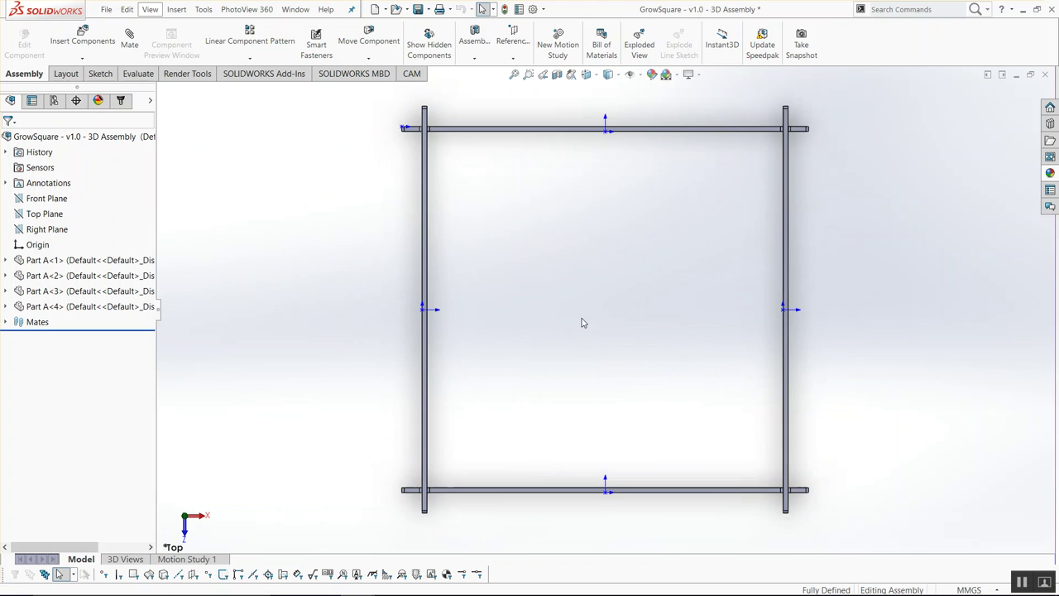
mouse_move(842, 450)
middle_mouse_down()
mouse_move(888, 236)
mouse_move(801, 187)
mouse_move(714, 236)
middle_mouse_up()
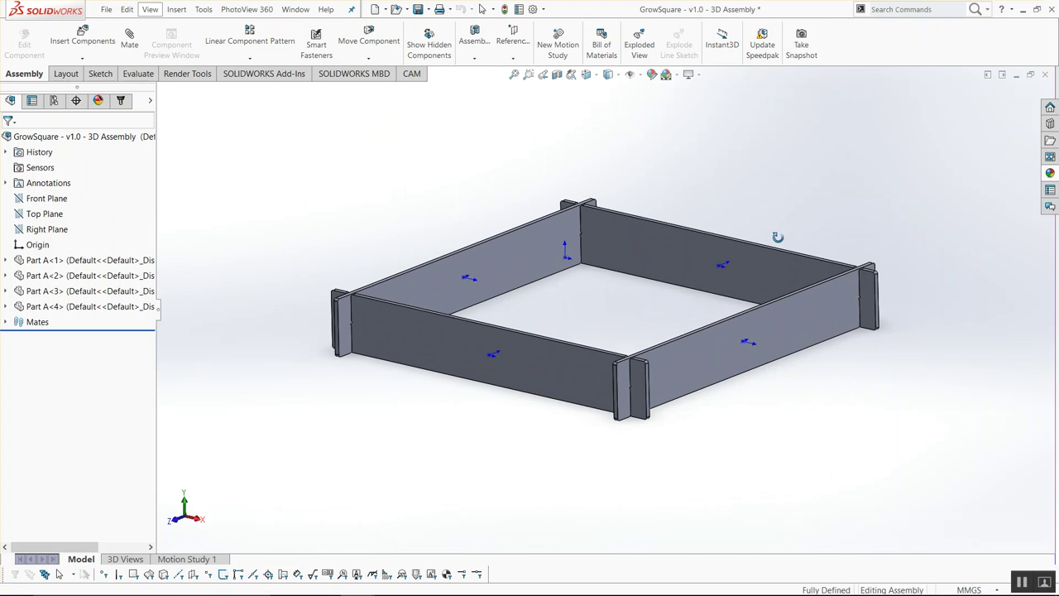
- Set the view orientation to Dimetric
left_click(586, 74)
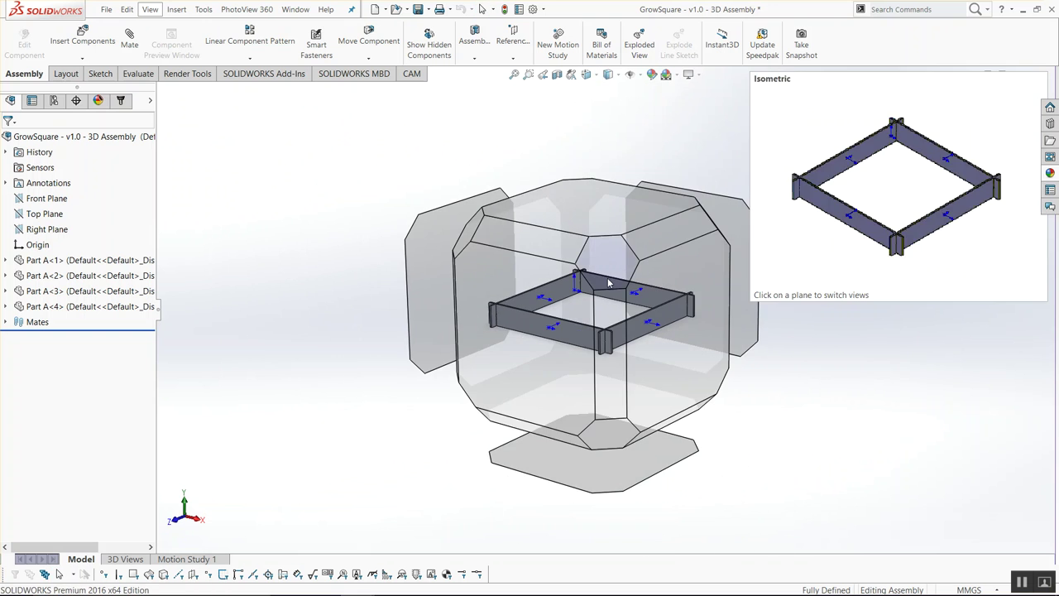
left_click(610, 245)
left_click(589, 75)
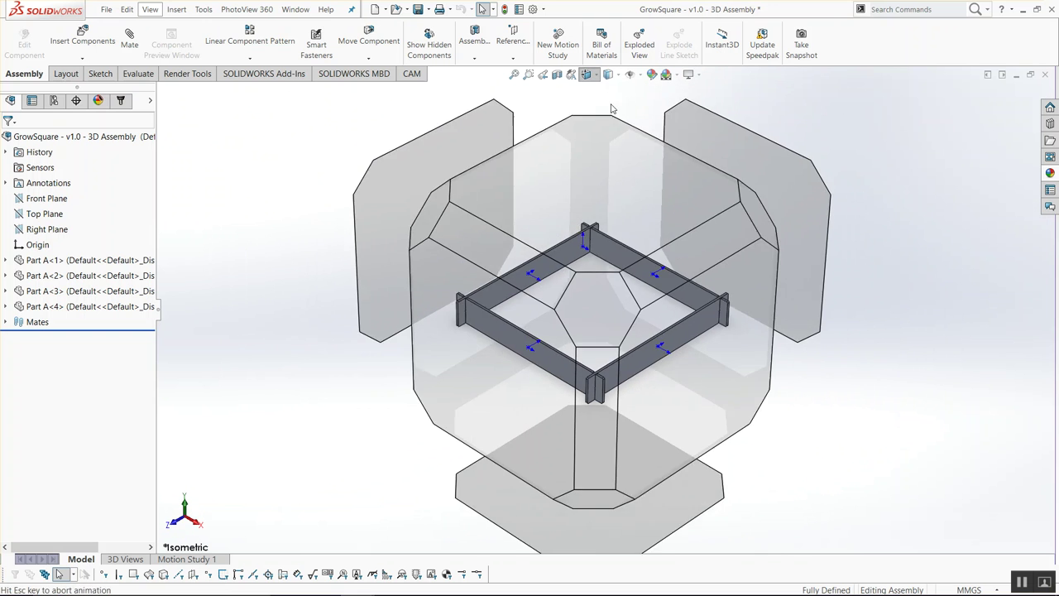
left_click(662, 108)
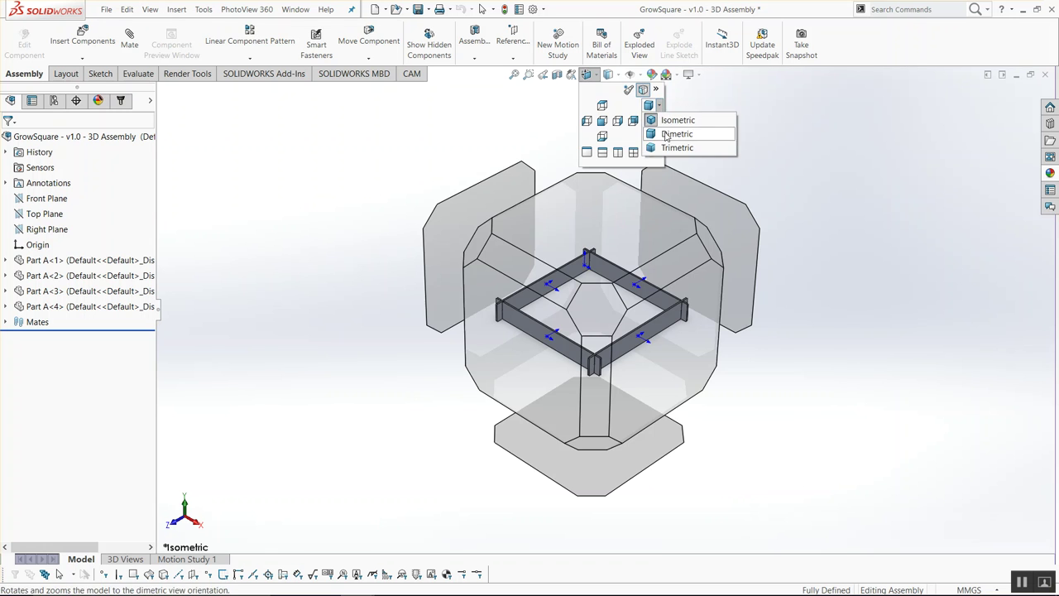
left_click(666, 132)
scroll(593, 317, "down", 2)
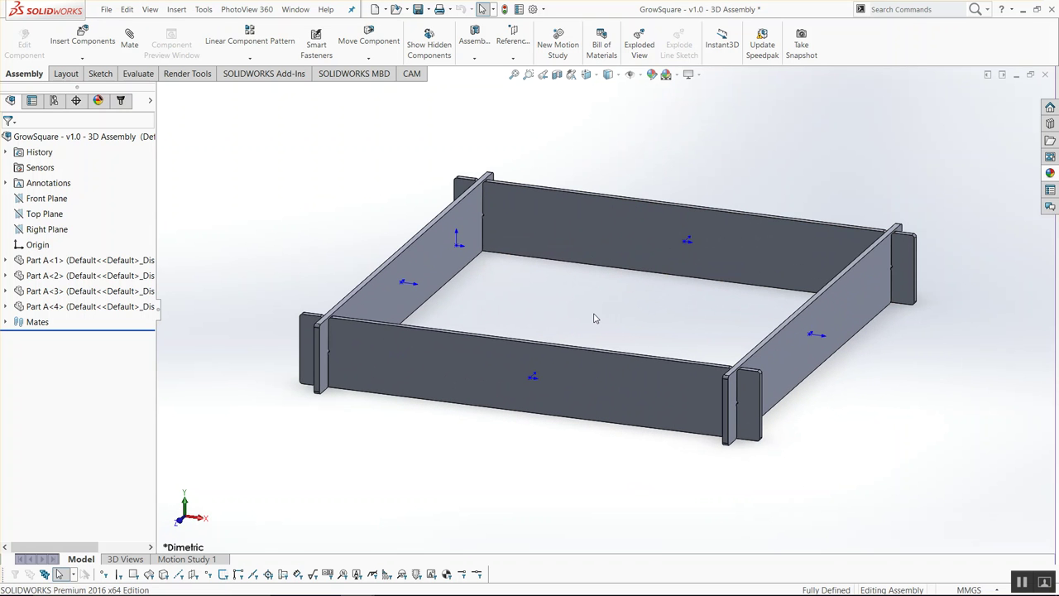
middle_click_drag(593, 318, 579, 322, "ctrl")
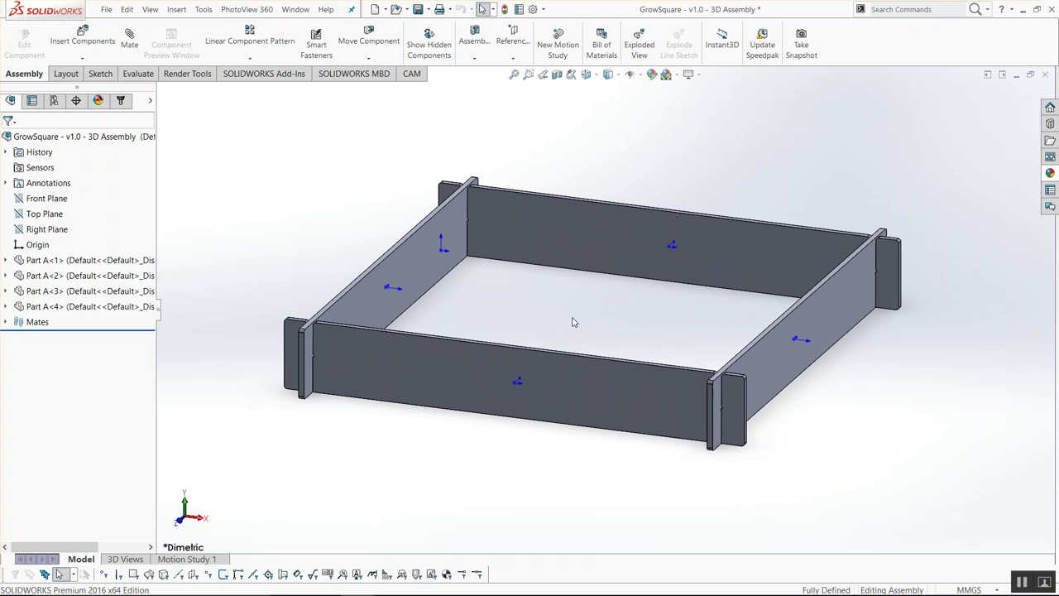
- Hide the origin markers and save the GrowSquare assembly
left_click(630, 74)
left_click(111, 13)
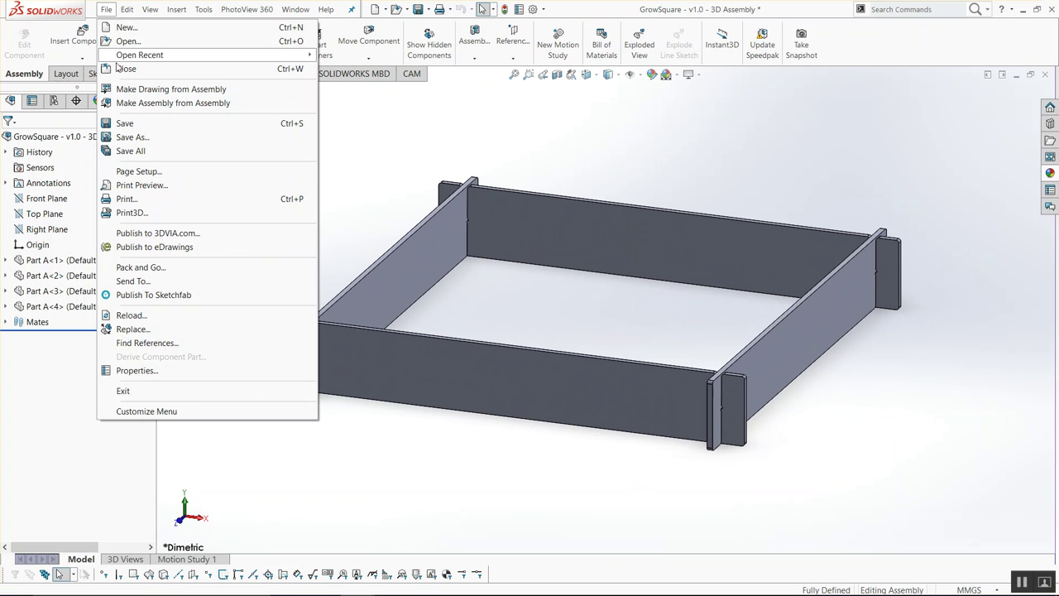
left_click(127, 124)
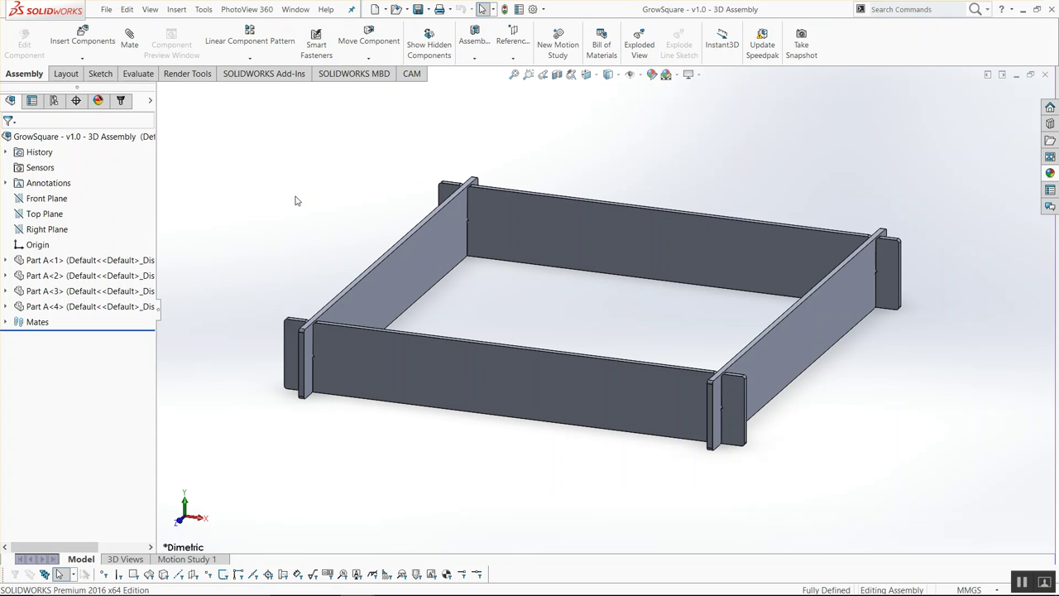